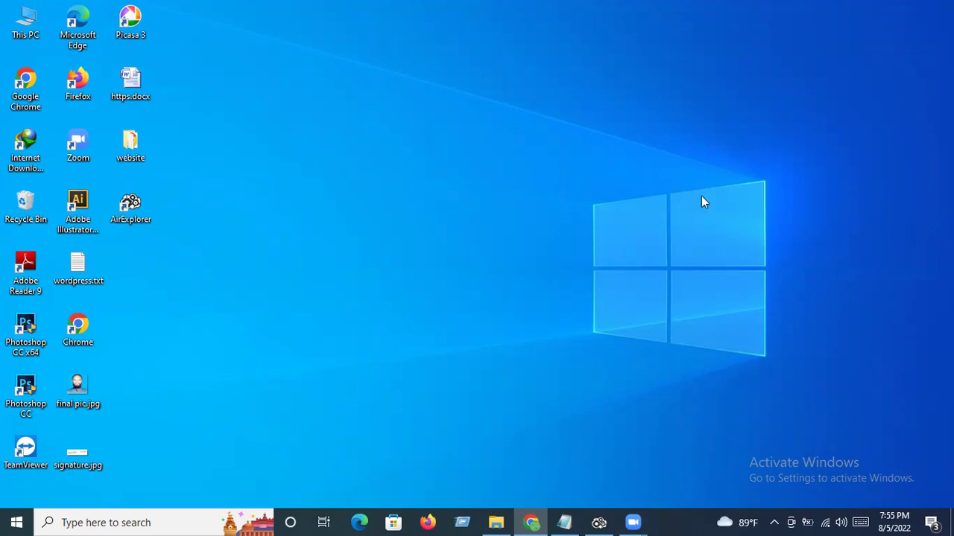
Step: Switch to Chrome, open the "back up" folder in Google Drive and look through its zip files
{"action": "left_click", "coordinate": [531, 523]}
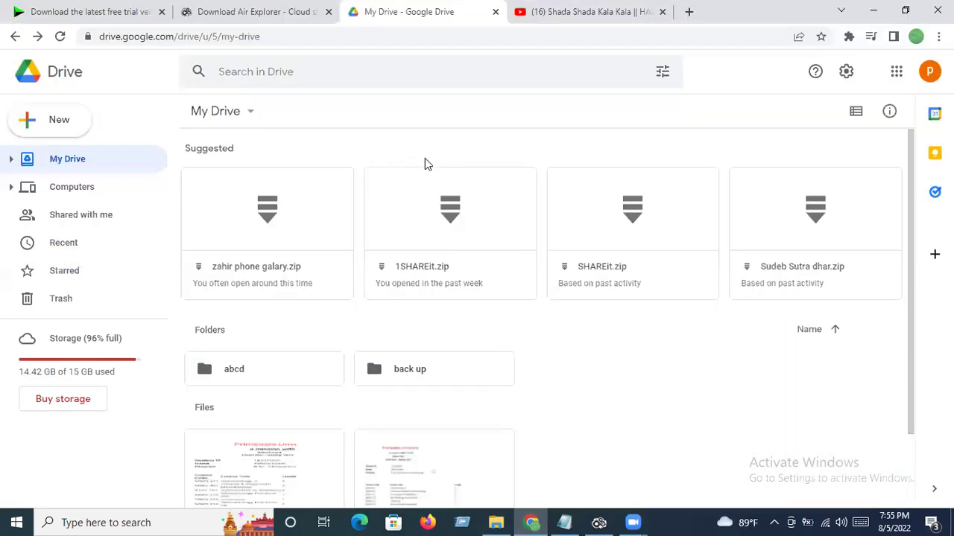
{"action": "double_click", "coordinate": [398, 370]}
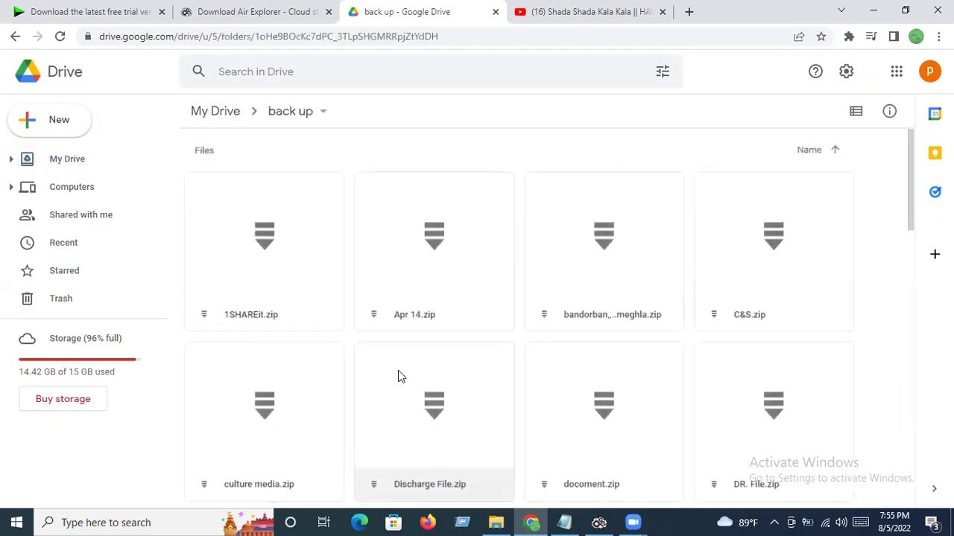
{"action": "scroll", "coordinate": [785, 308], "scroll_direction": "down", "scroll_amount": 8}
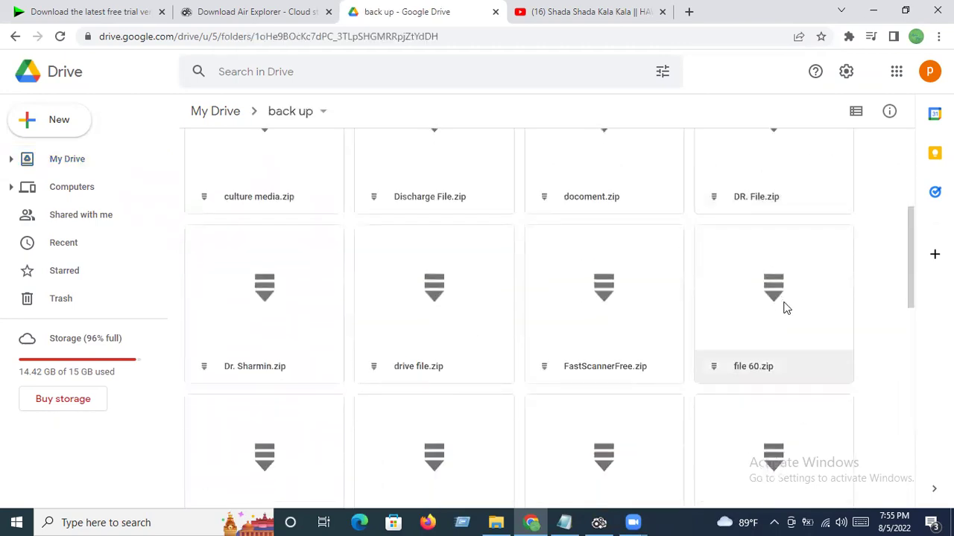
{"action": "scroll", "coordinate": [788, 308], "scroll_direction": "down", "scroll_amount": 6}
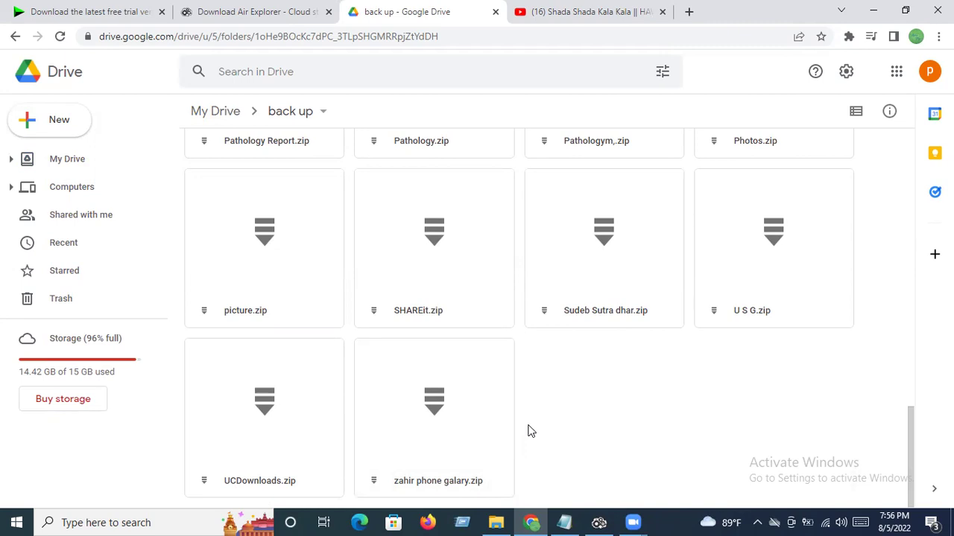
Step: Review the already open Air Explorer and Internet Download Manager download pages and their web addresses
{"action": "left_click", "coordinate": [233, 26]}
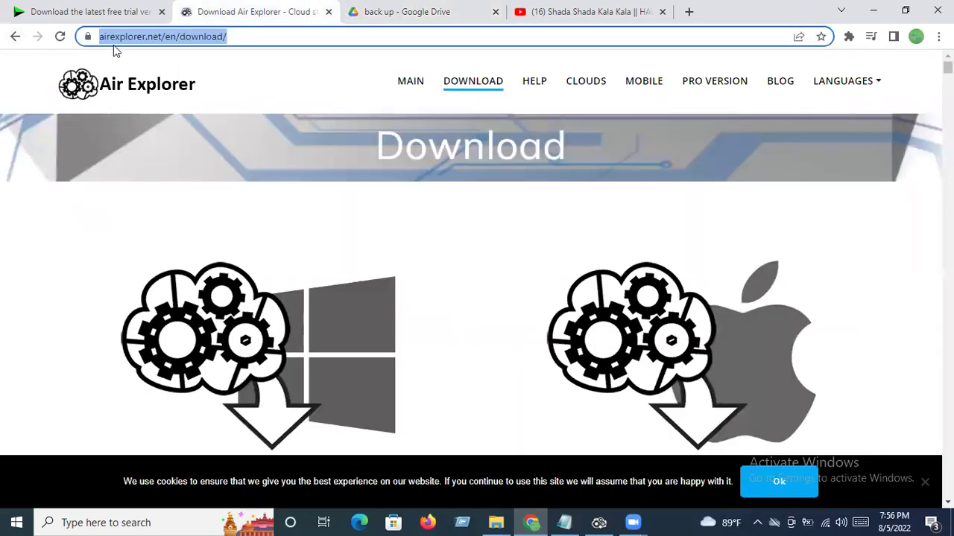
{"action": "left_click", "coordinate": [88, 15]}
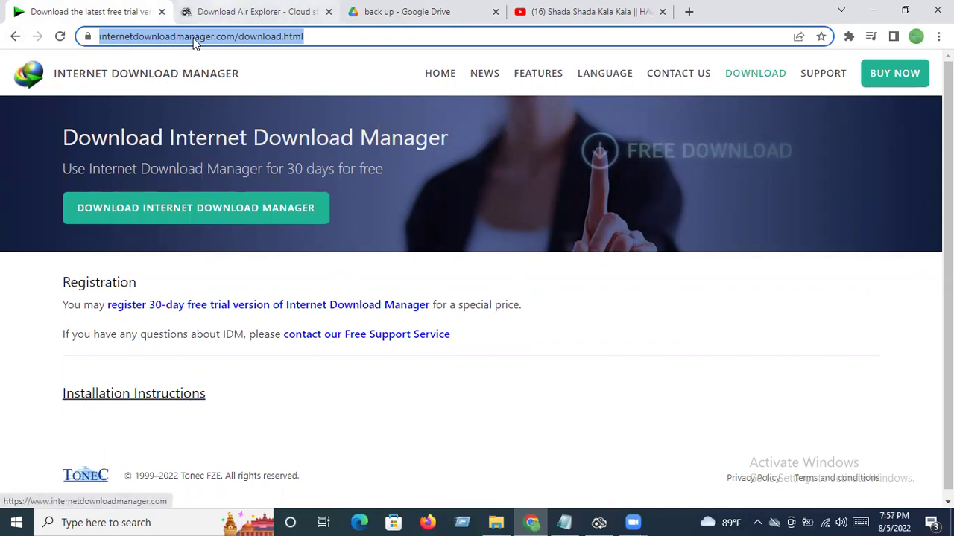
{"action": "key", "text": "ctrl+Tab"}
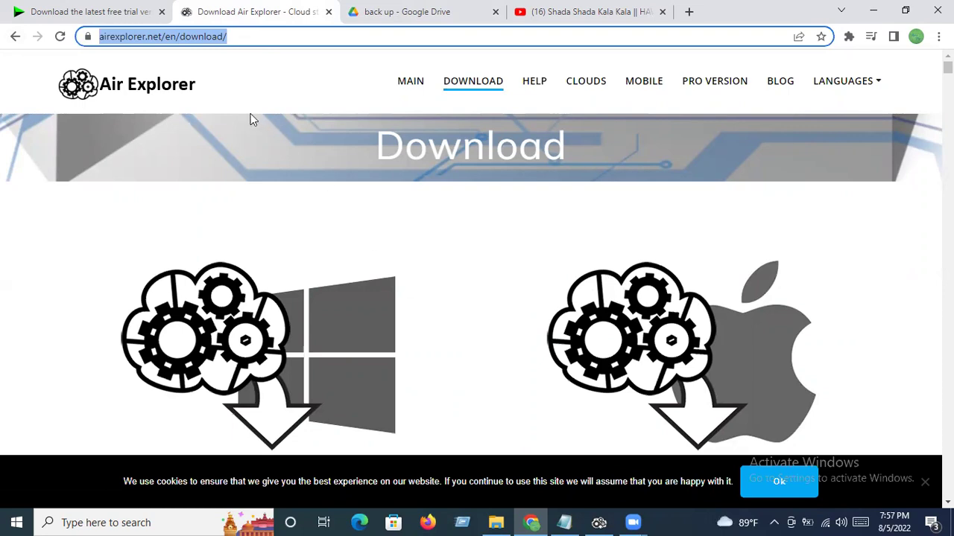
{"action": "left_click", "coordinate": [95, 11]}
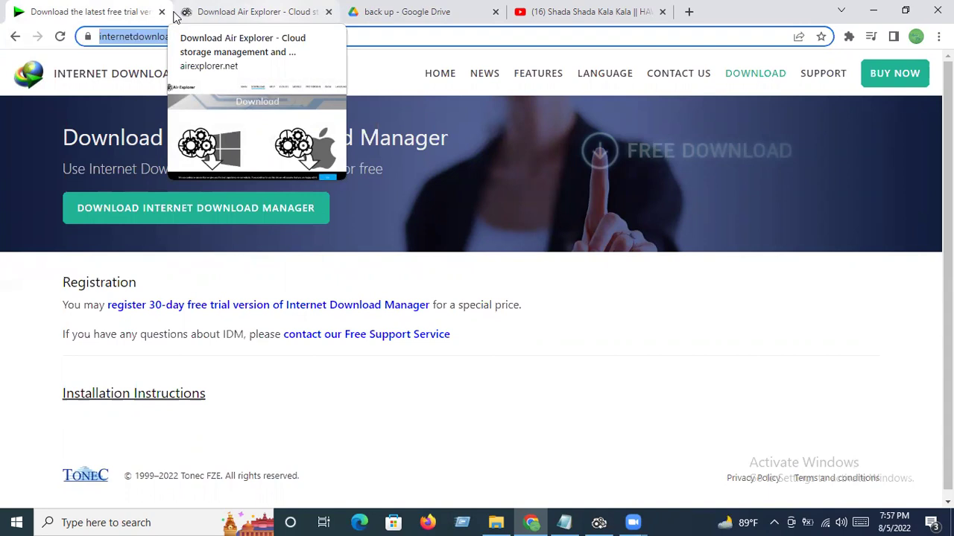
{"action": "left_click", "coordinate": [239, 12]}
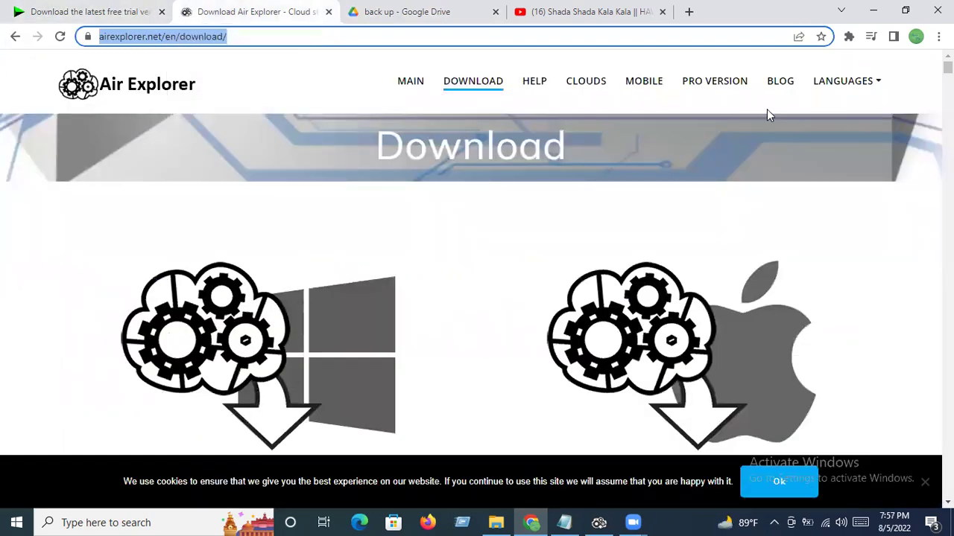
Step: Search Google for "idm download" in a new tab and open the official Internet Download Manager download page
{"action": "left_click", "coordinate": [699, 24]}
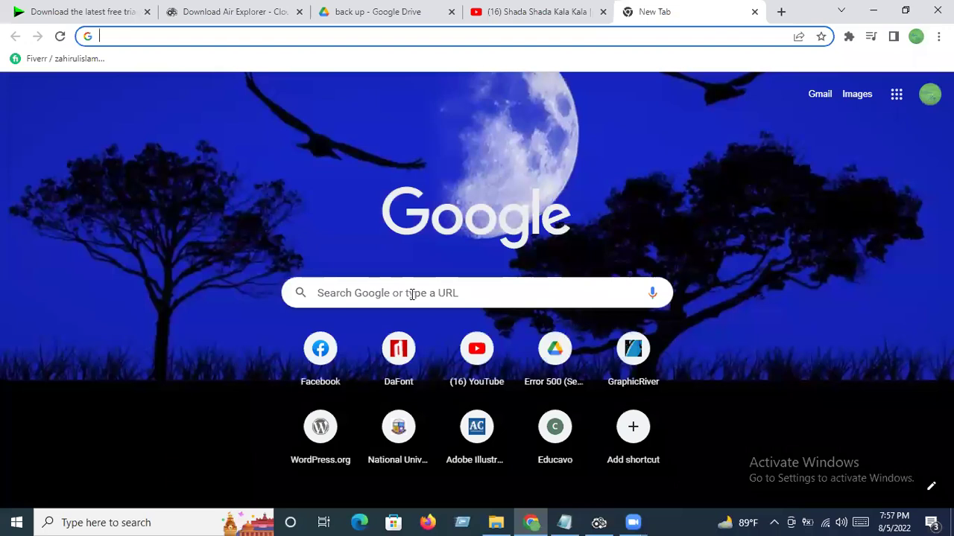
{"action": "left_click", "coordinate": [411, 294]}
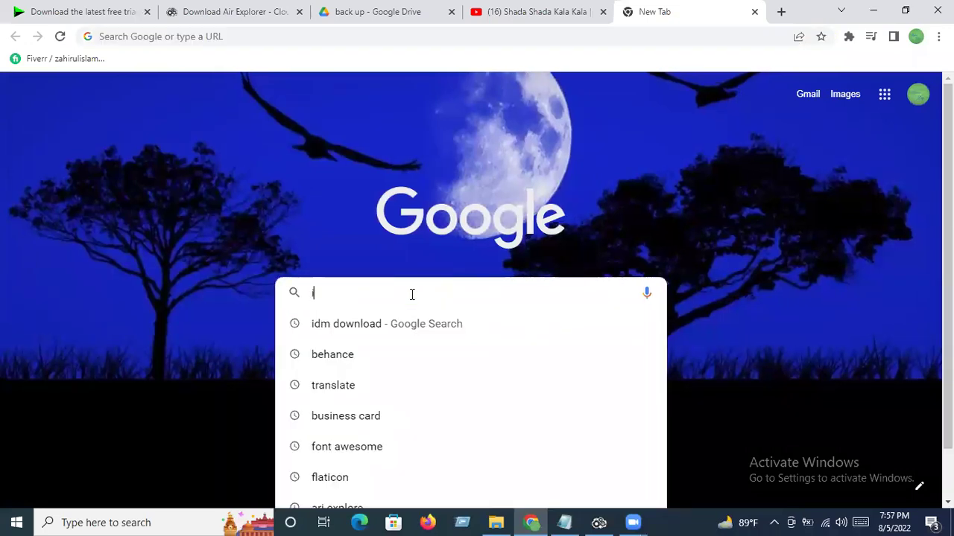
{"action": "type", "text": "id"}
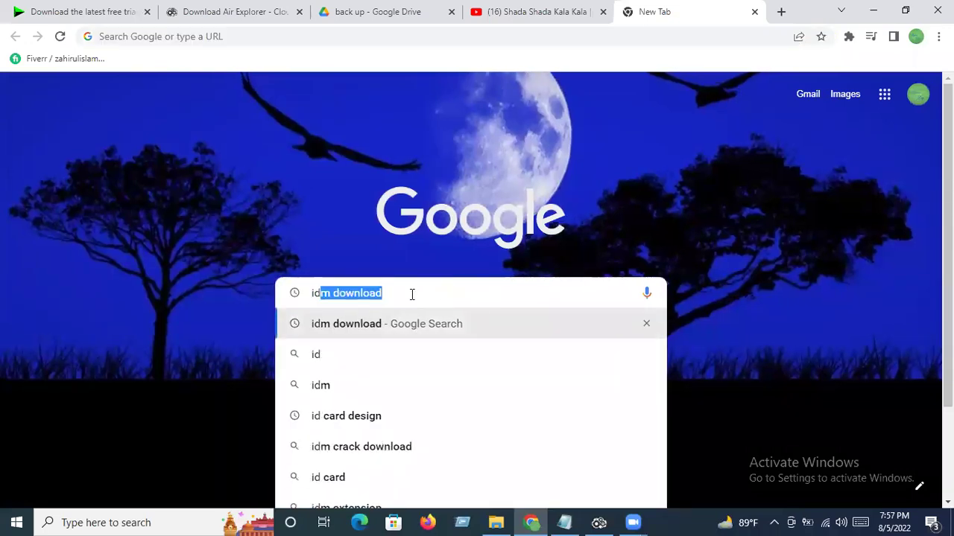
{"action": "type", "text": "m"}
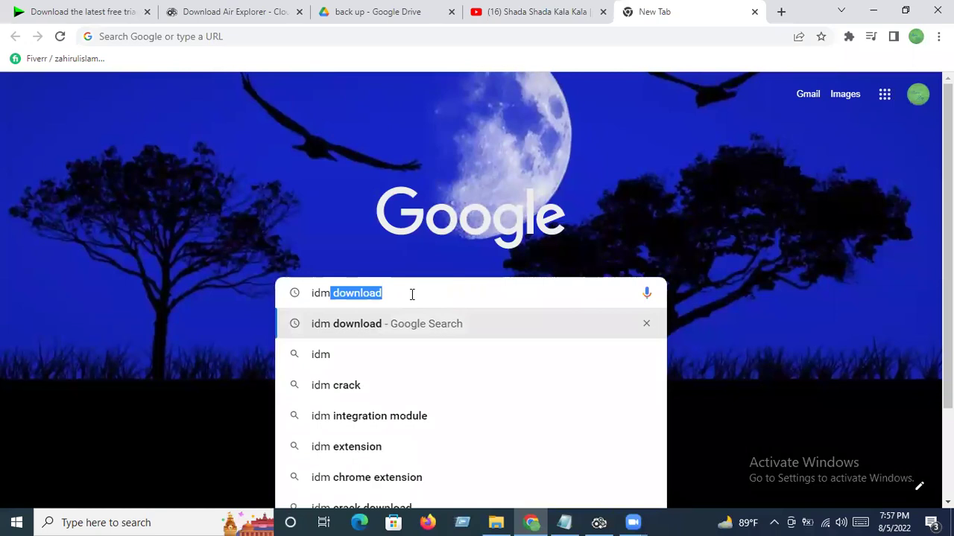
{"action": "left_click", "coordinate": [366, 323]}
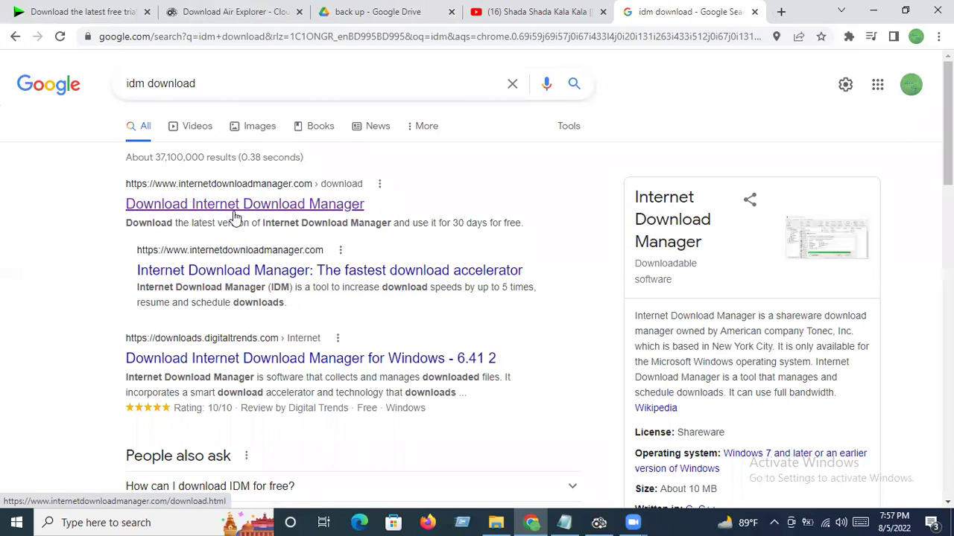
{"action": "left_click", "coordinate": [347, 213]}
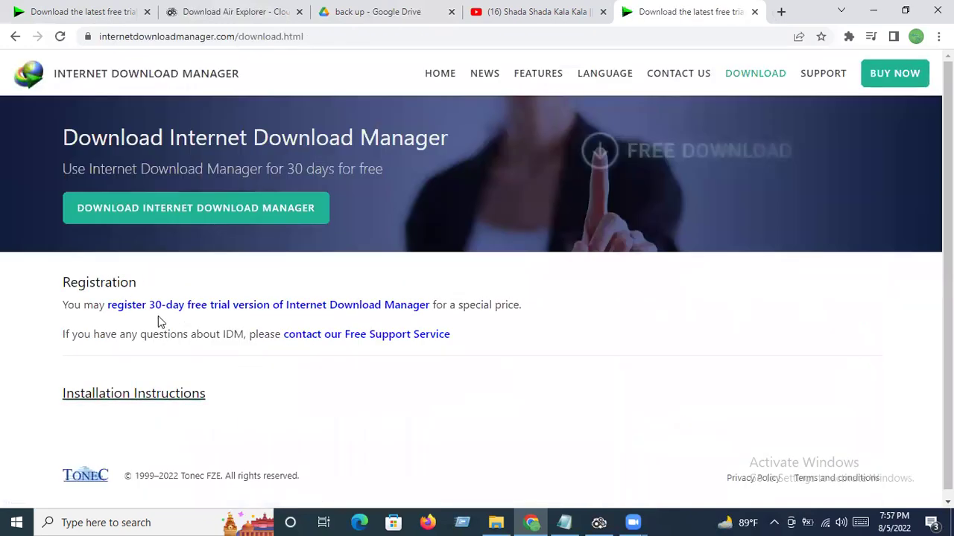
{"action": "scroll", "coordinate": [158, 322], "scroll_direction": "down", "scroll_amount": 1}
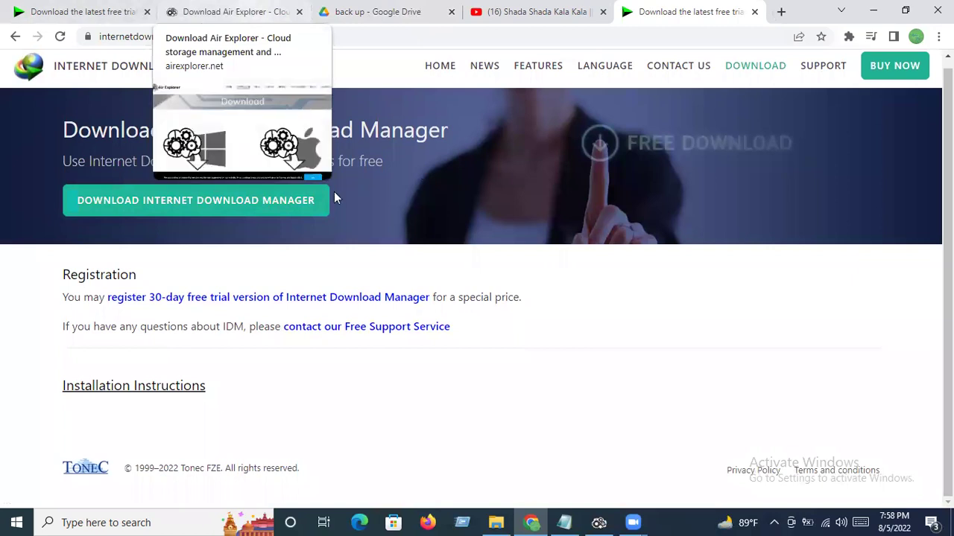
Step: Search Google for "air explorer download" in another new tab and view the Windows version on the official Air Explorer download page
{"action": "left_click", "coordinate": [224, 13]}
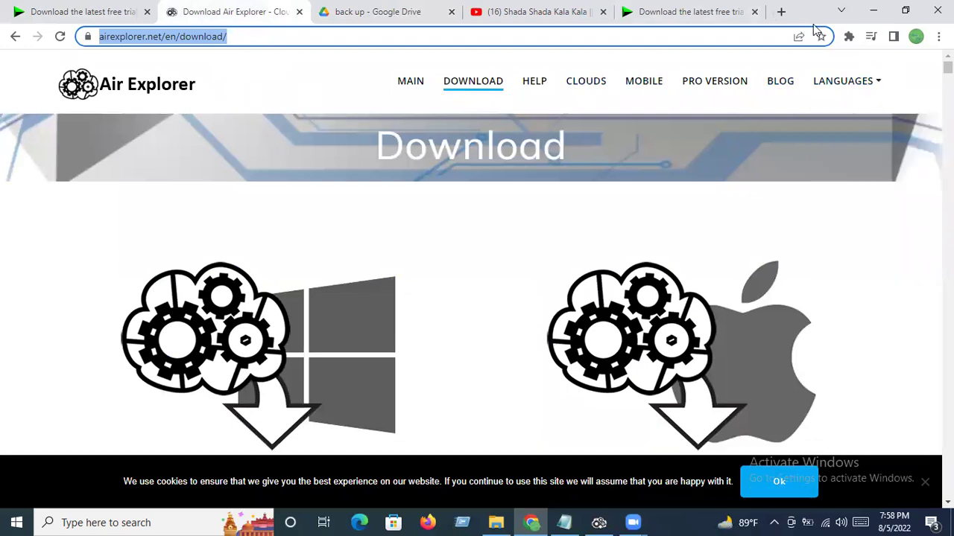
{"action": "left_click", "coordinate": [781, 11]}
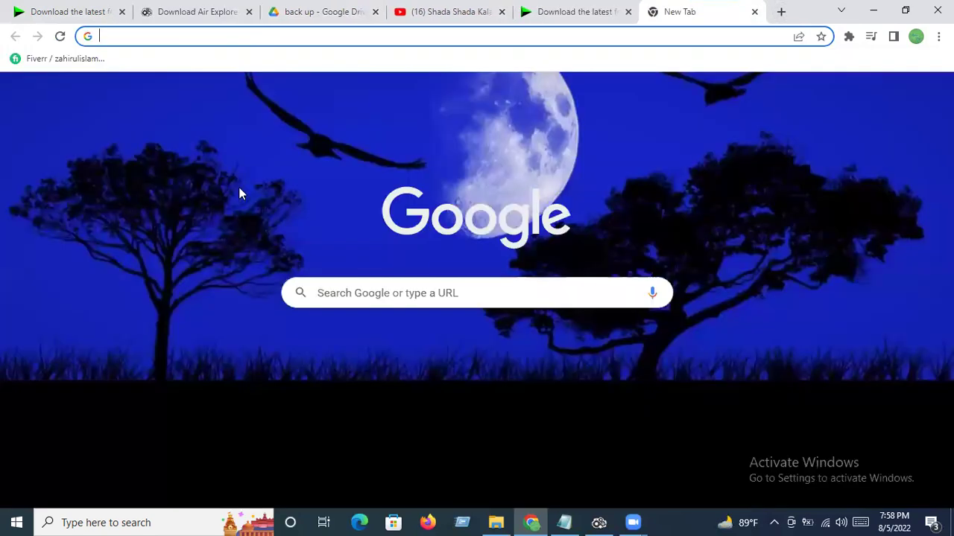
{"action": "left_click", "coordinate": [314, 293]}
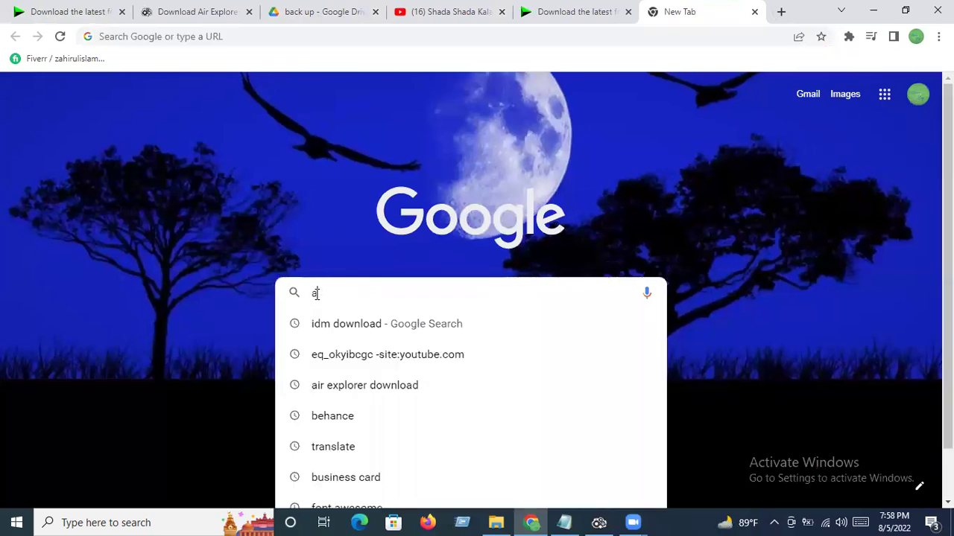
{"action": "type", "text": "air"}
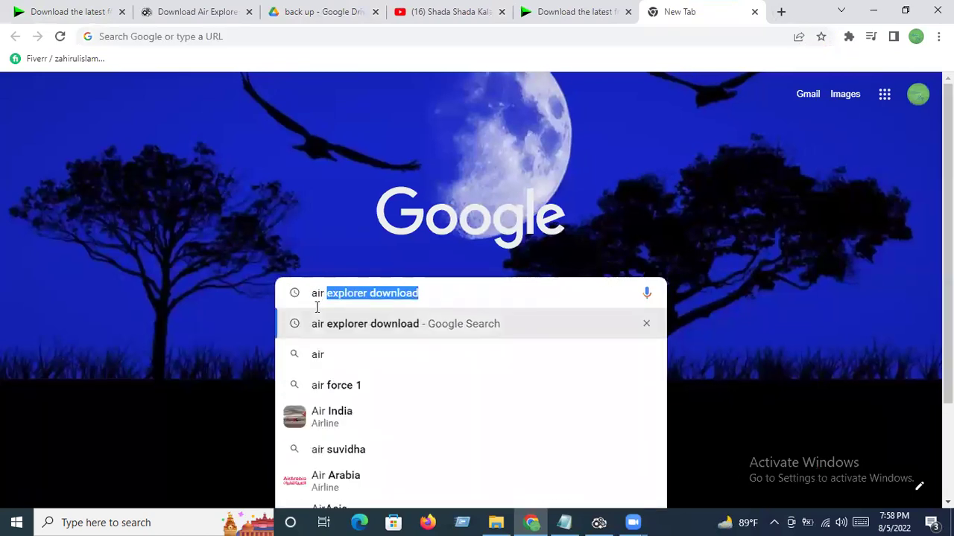
{"action": "left_click", "coordinate": [326, 310]}
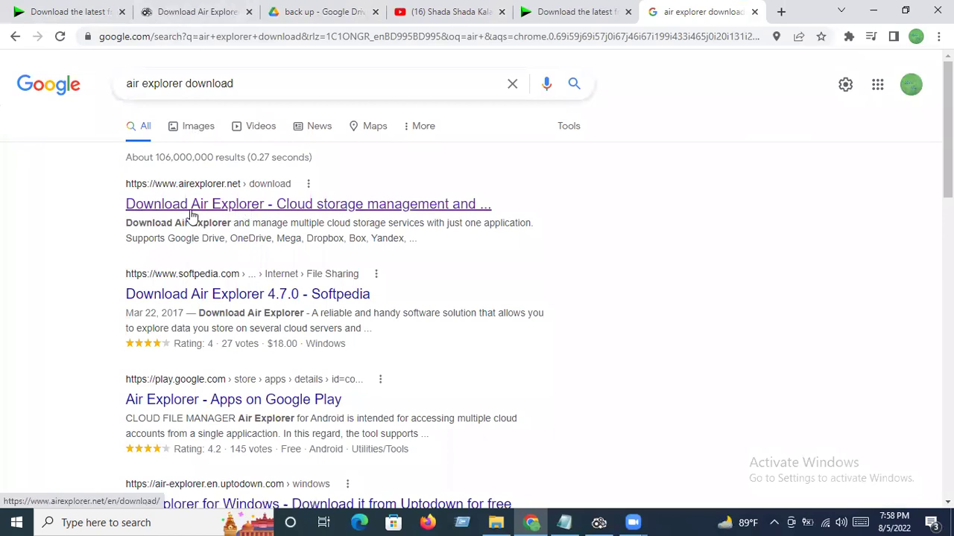
{"action": "left_click", "coordinate": [257, 211]}
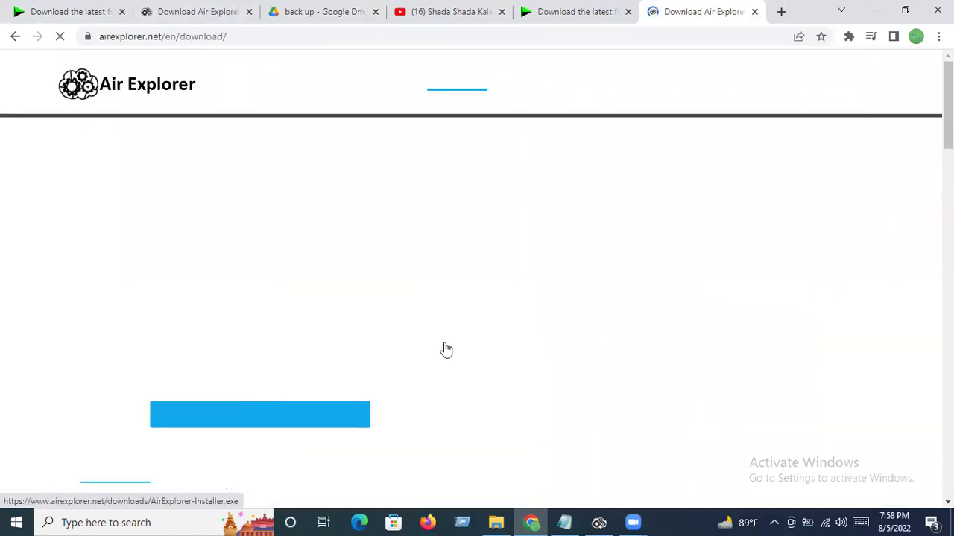
{"action": "scroll", "coordinate": [637, 327], "scroll_direction": "down", "scroll_amount": 3}
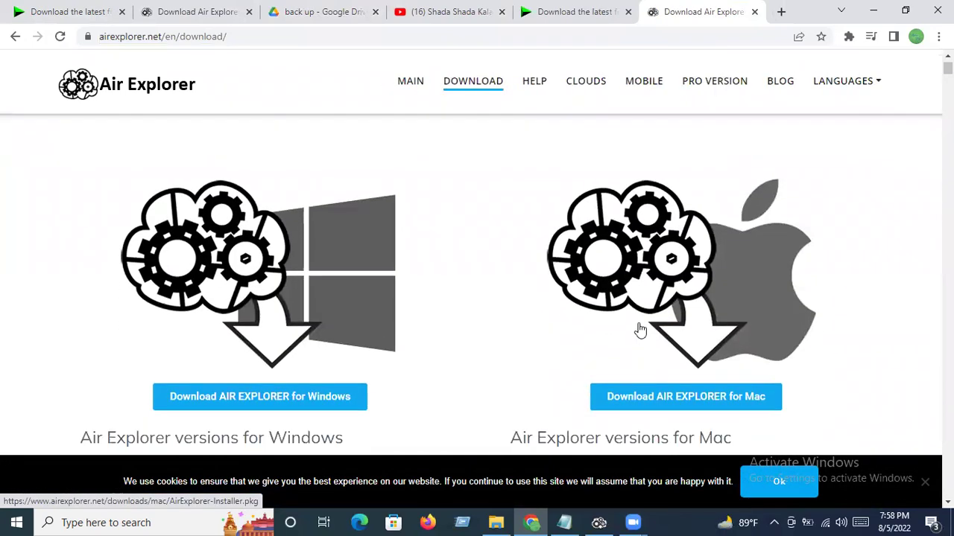
{"action": "scroll", "coordinate": [230, 301], "scroll_direction": "down", "scroll_amount": 2}
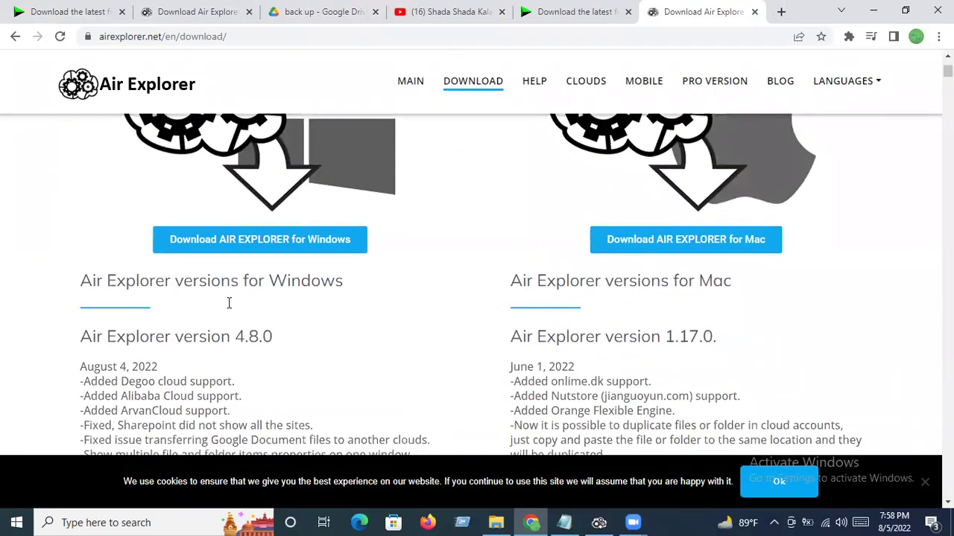
{"action": "scroll", "coordinate": [231, 302], "scroll_direction": "down", "scroll_amount": 2}
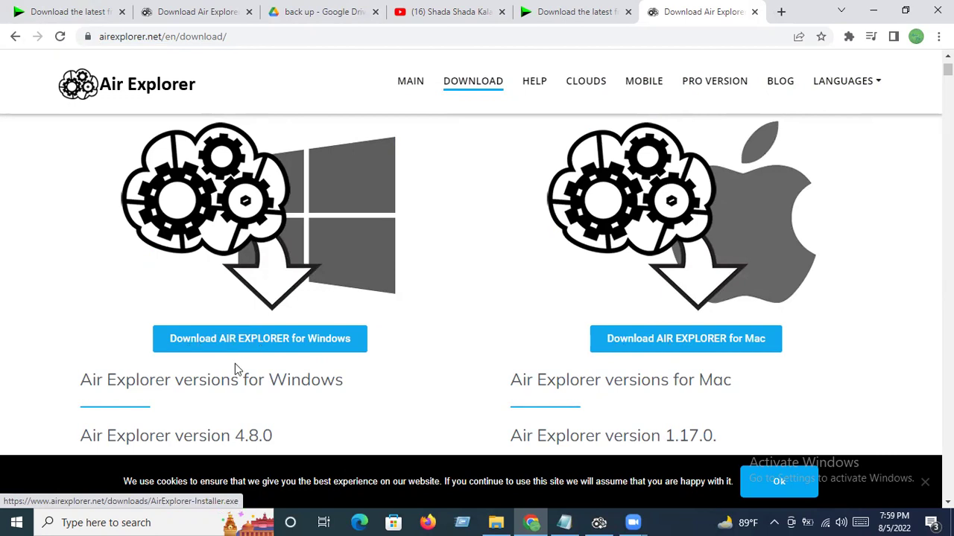
Step: Minimize Chrome and open the Programs folder inside Downloads in File Explorer
{"action": "left_click", "coordinate": [873, 11]}
{"action": "double_click", "coordinate": [15, 26]}
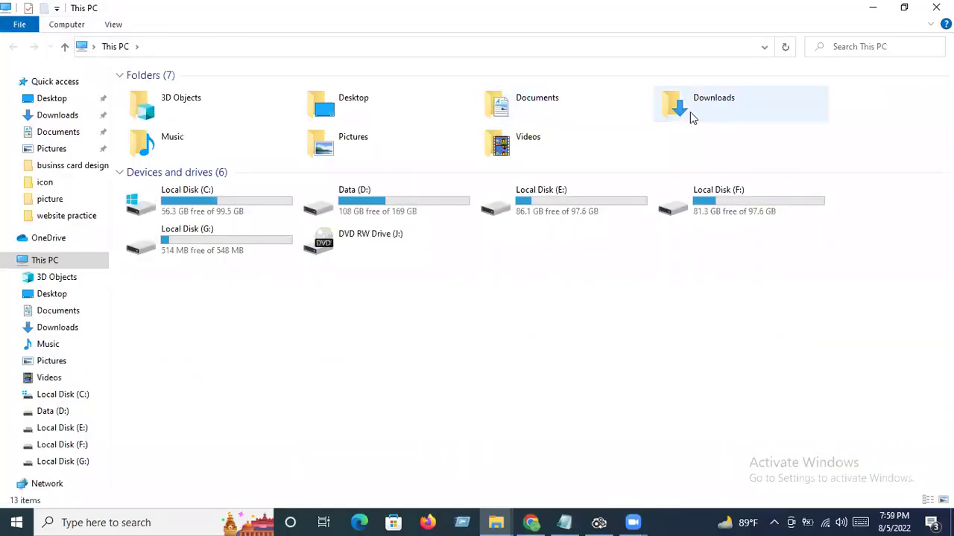
{"action": "double_click", "coordinate": [690, 113]}
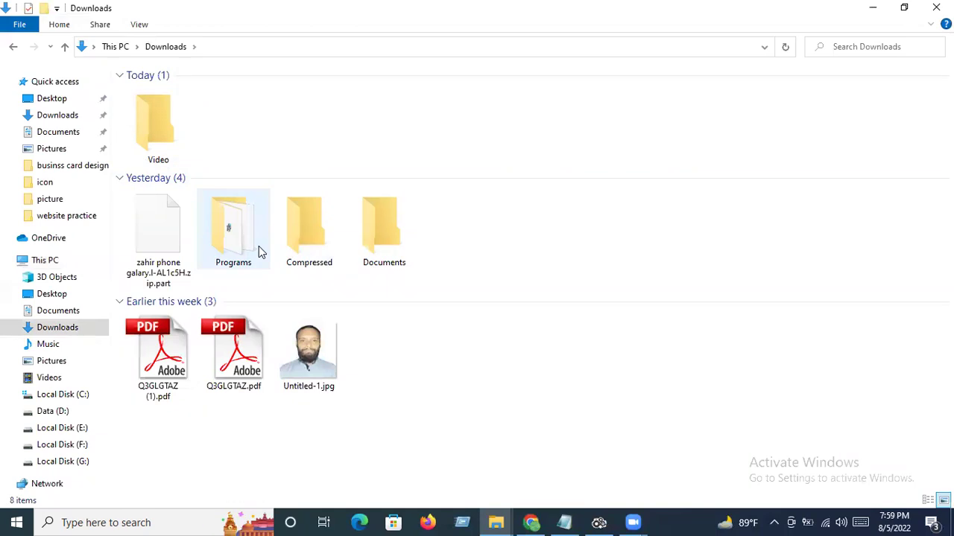
{"action": "double_click", "coordinate": [259, 251]}
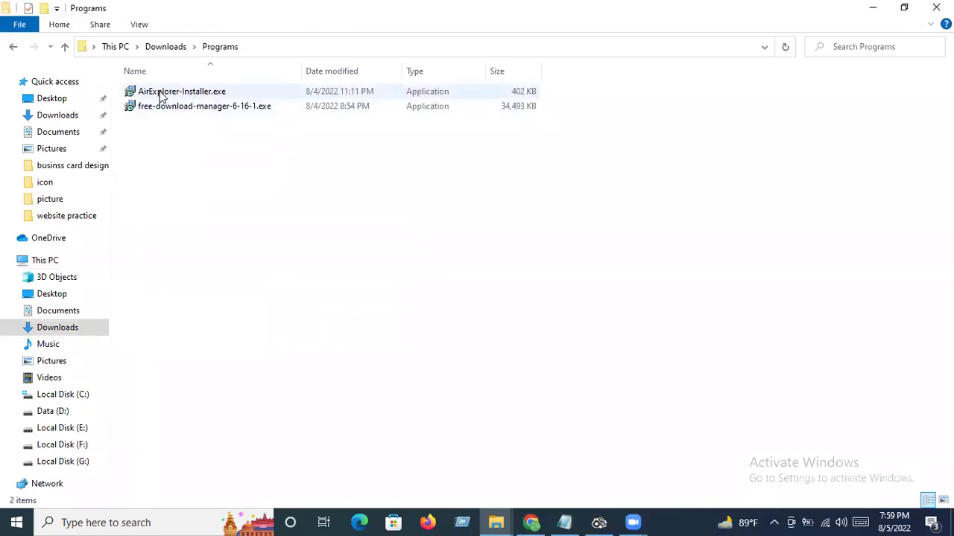
Step: Try to run AirExplorer-Installer.exe and check its available file actions
{"action": "double_click", "coordinate": [159, 93]}
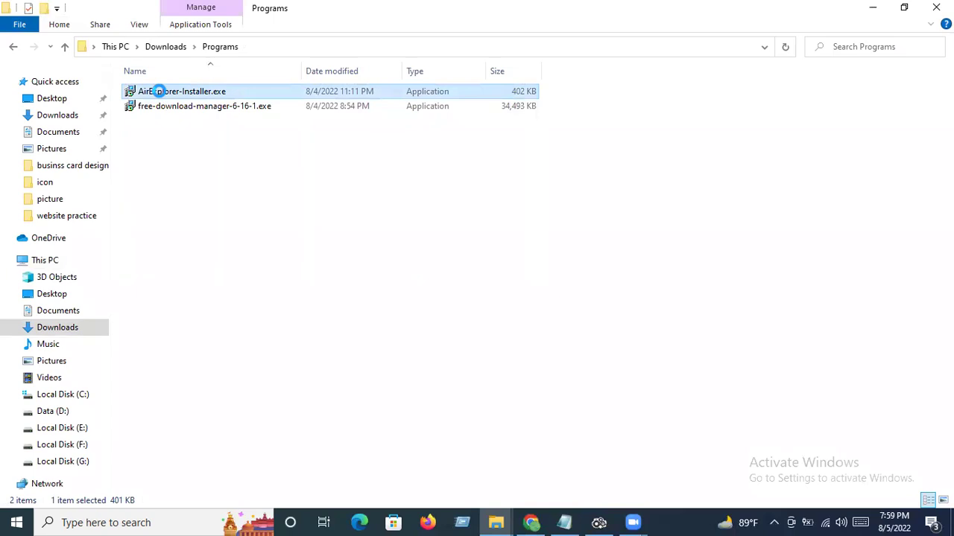
{"action": "right_click", "coordinate": [159, 91]}
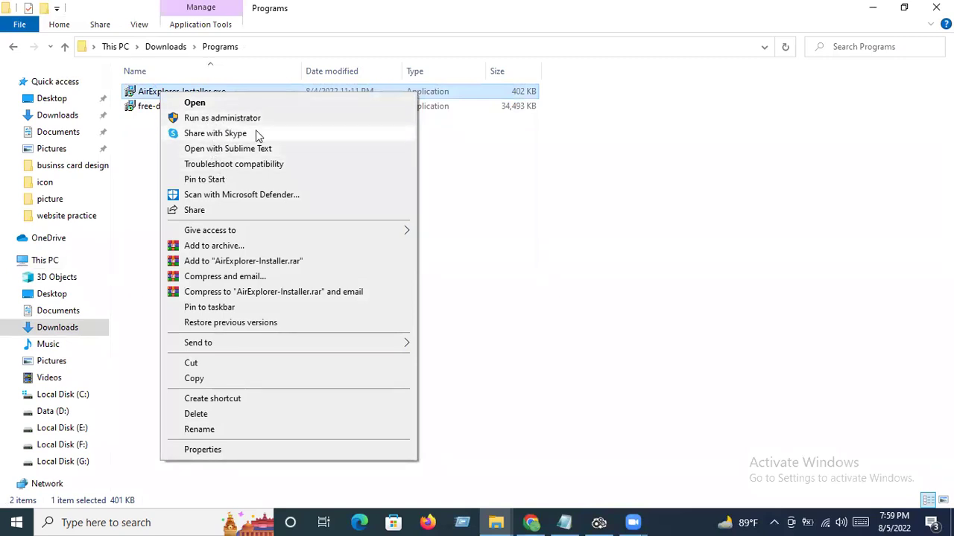
{"action": "left_click", "coordinate": [688, 211]}
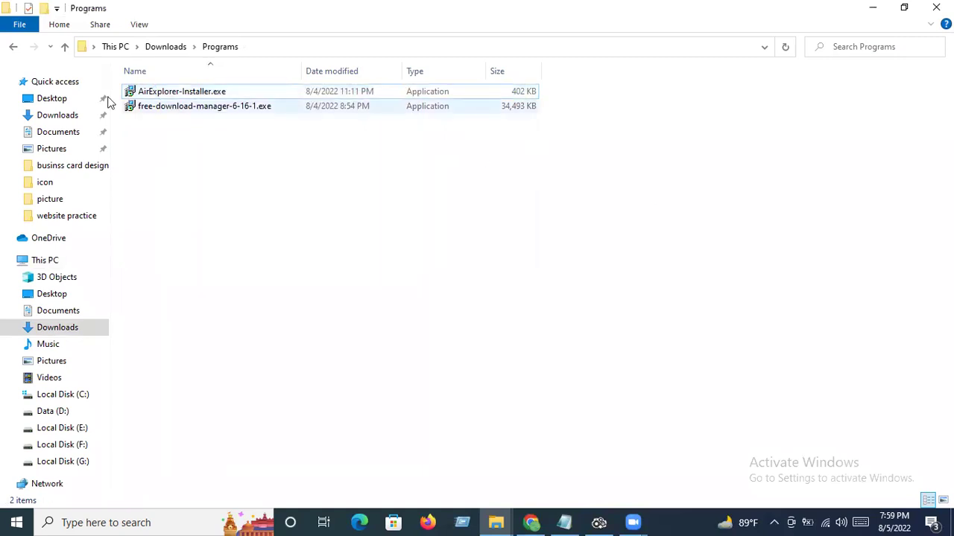
Step: Minimize File Explorer, switch back to Chrome and return to the Google Drive "back up" folder
{"action": "left_click", "coordinate": [870, 7]}
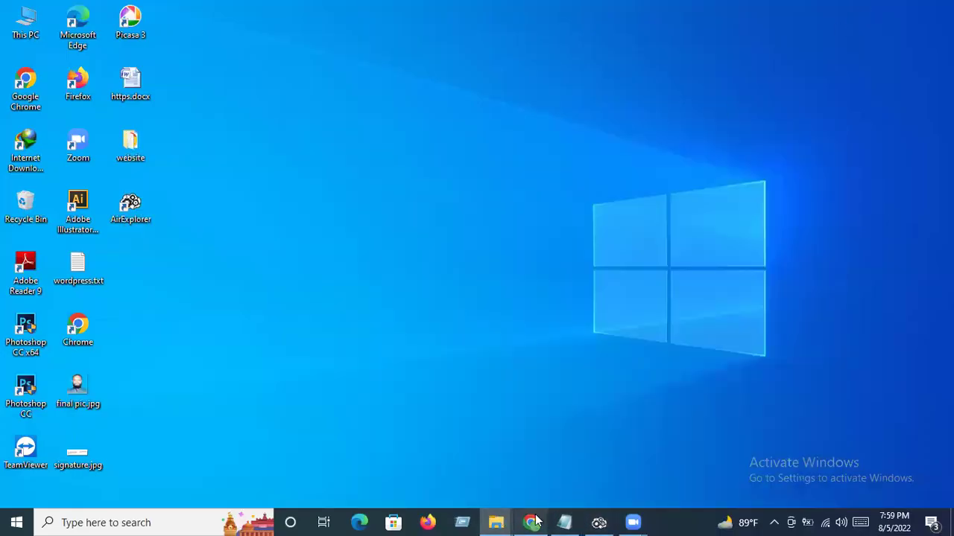
{"action": "mouse_move", "coordinate": [510, 522]}
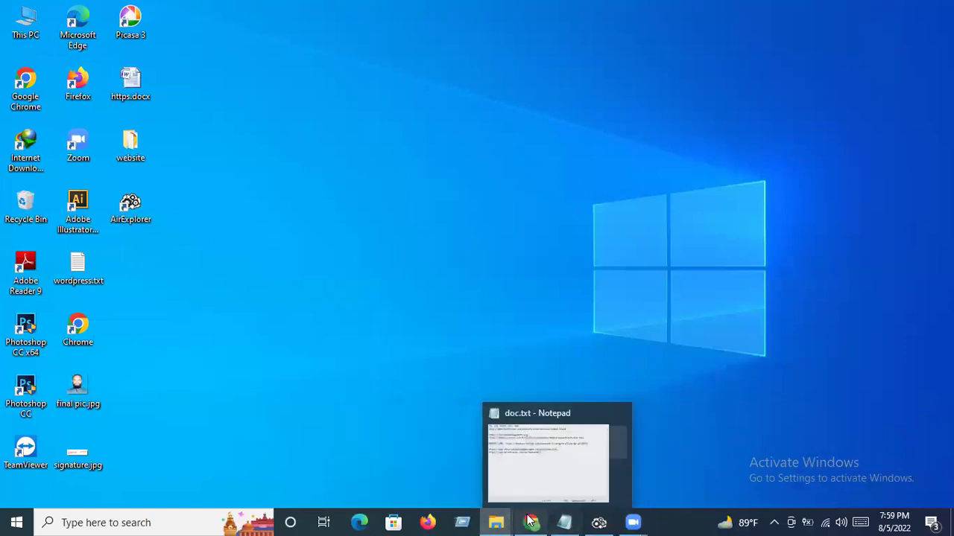
{"action": "left_click", "coordinate": [532, 521]}
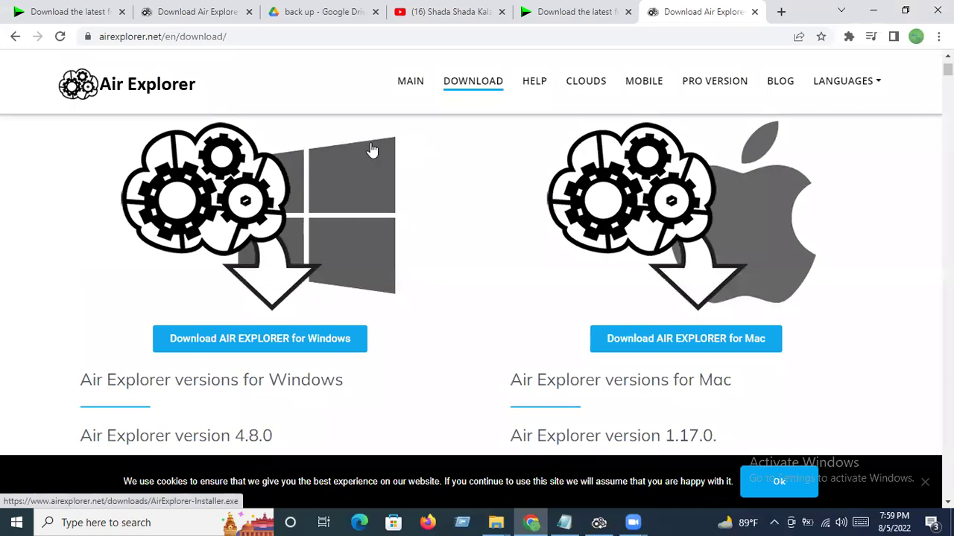
{"action": "left_click", "coordinate": [295, 28]}
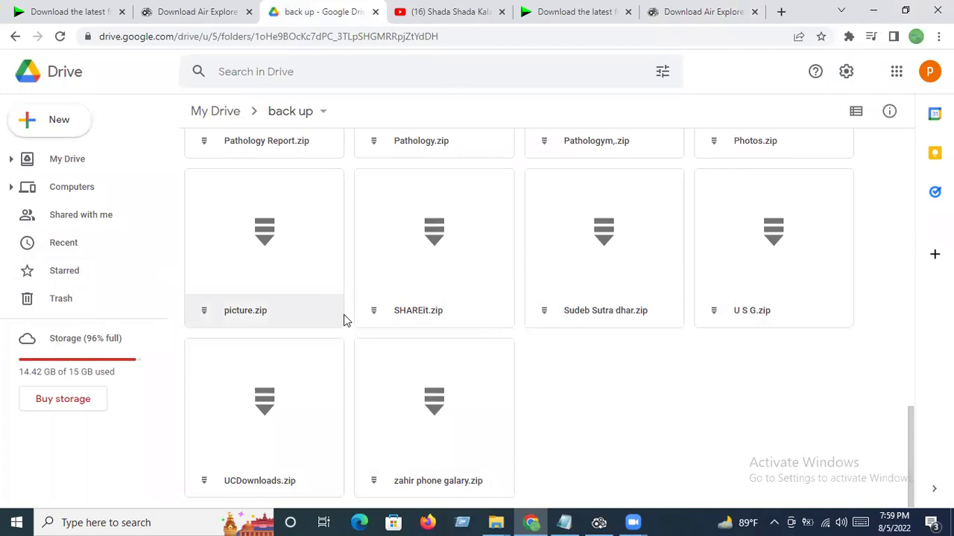
Step: Try to download My Self.zip from the back up folder, and cancel the IDM download without adding an exception
{"action": "scroll", "coordinate": [343, 319], "scroll_direction": "up", "scroll_amount": 3}
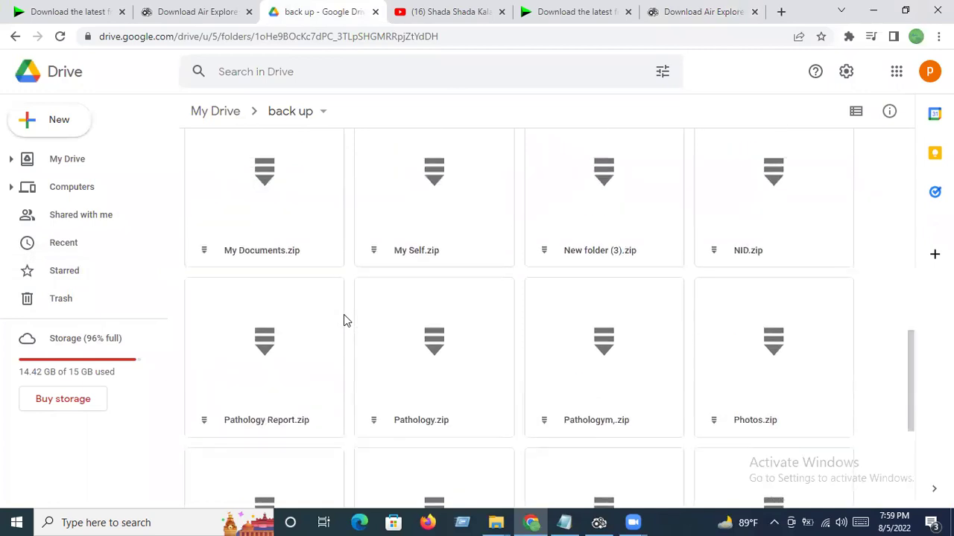
{"action": "right_click", "coordinate": [380, 253]}
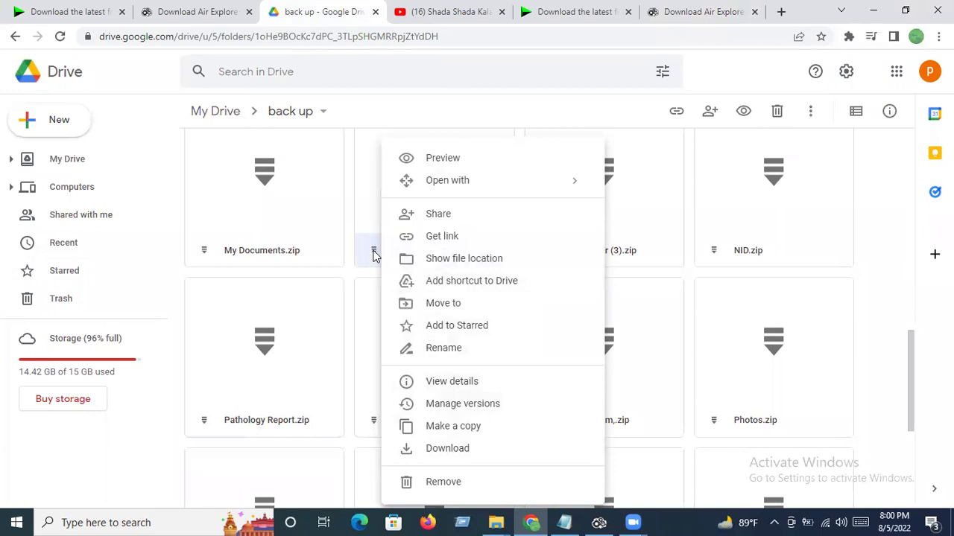
{"action": "left_click", "coordinate": [447, 450]}
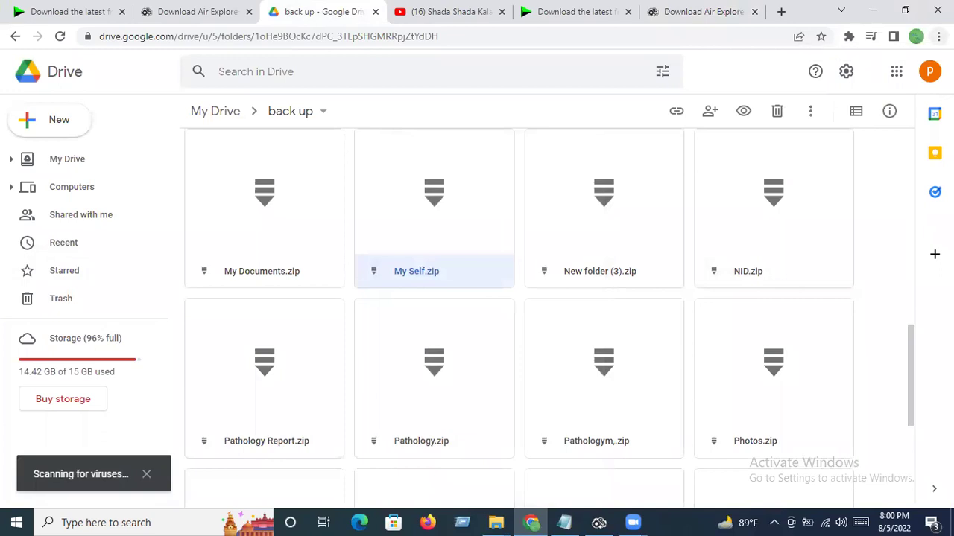
{"action": "left_click", "coordinate": [938, 36]}
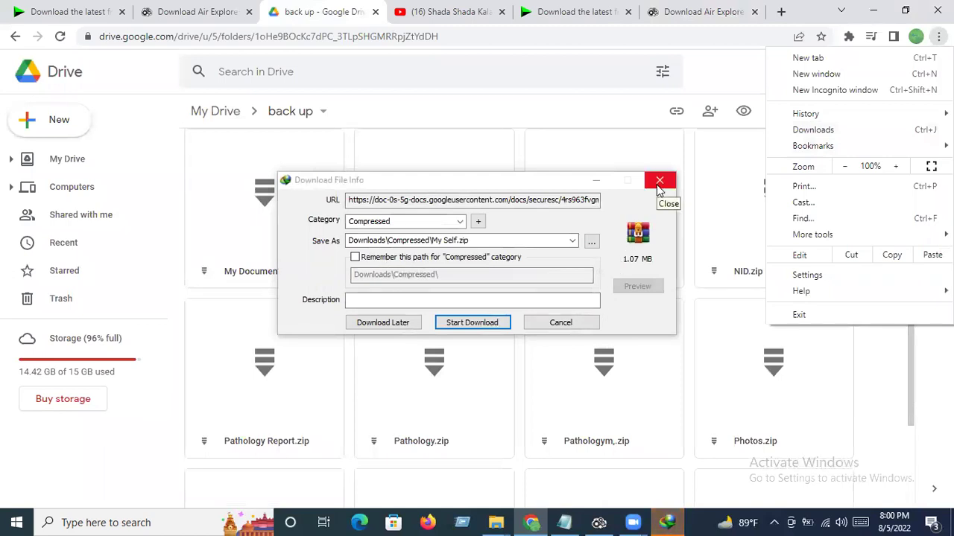
{"action": "left_click", "coordinate": [659, 185]}
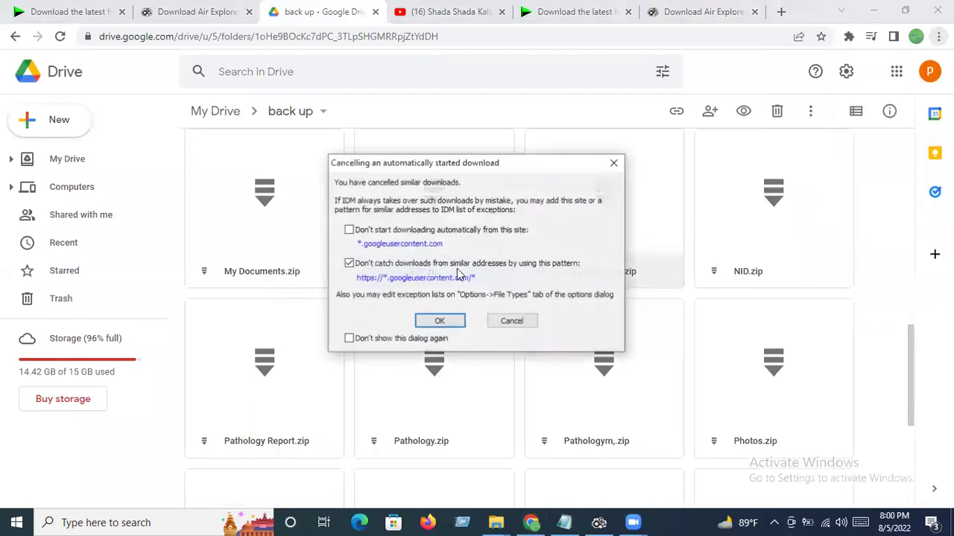
{"action": "left_click", "coordinate": [510, 322]}
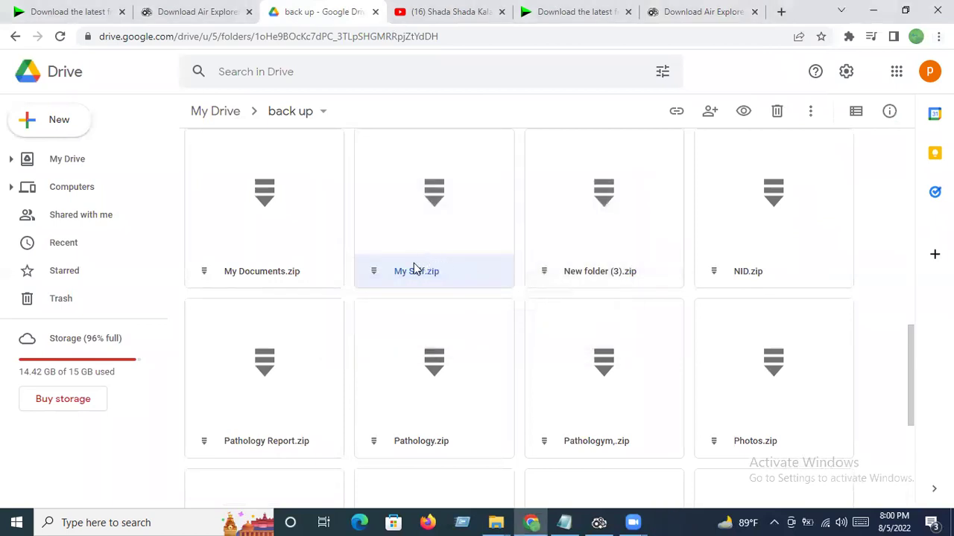
Step: Preview My Self.zip and the phone gallery zip at the end of the folder, and download the phone gallery zip
{"action": "double_click", "coordinate": [414, 264]}
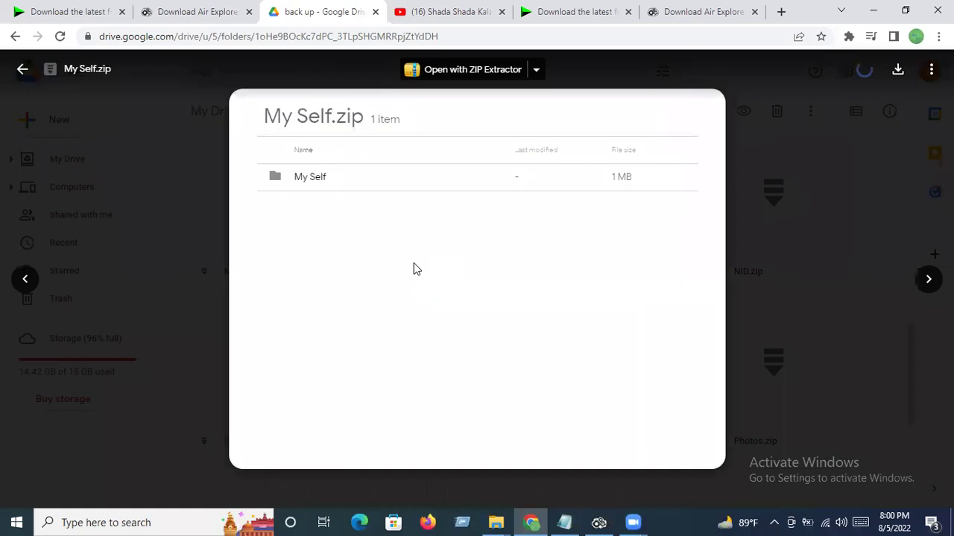
{"action": "left_click", "coordinate": [792, 192]}
{"action": "scroll", "coordinate": [472, 443], "scroll_direction": "down", "scroll_amount": 4}
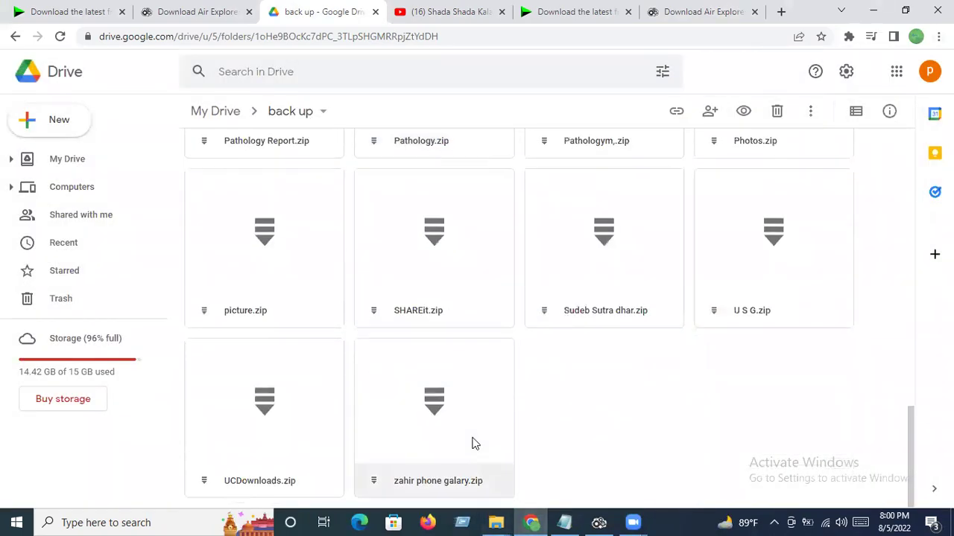
{"action": "double_click", "coordinate": [423, 482]}
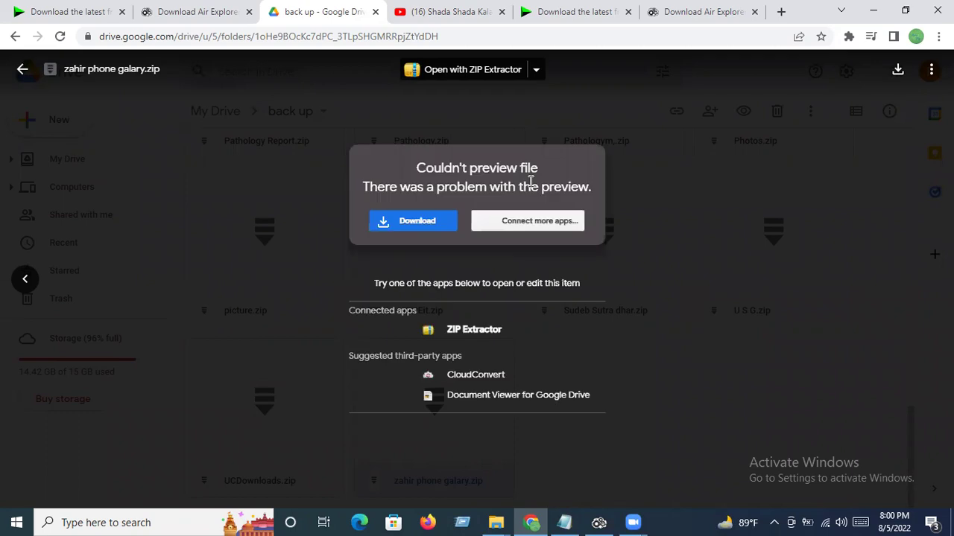
{"action": "left_click", "coordinate": [896, 71]}
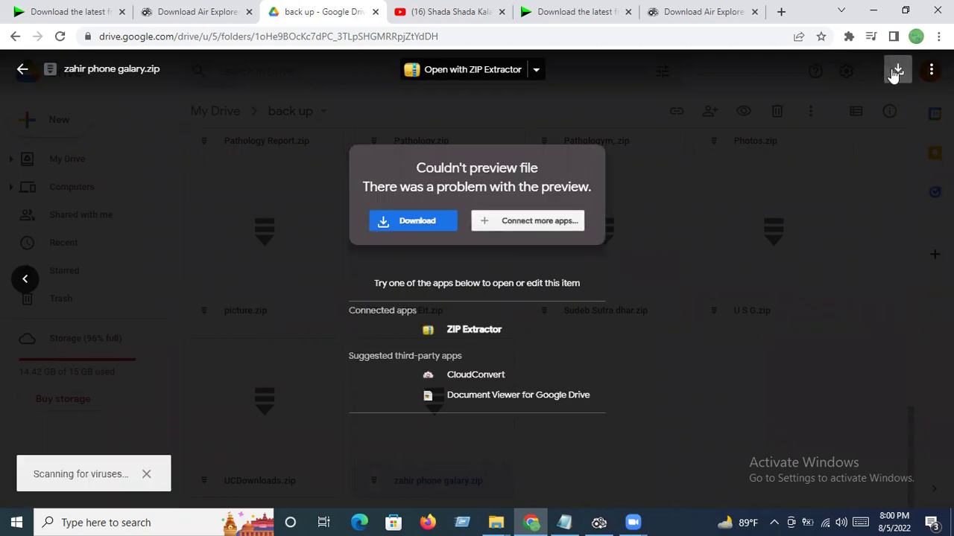
{"action": "left_click", "coordinate": [570, 328]}
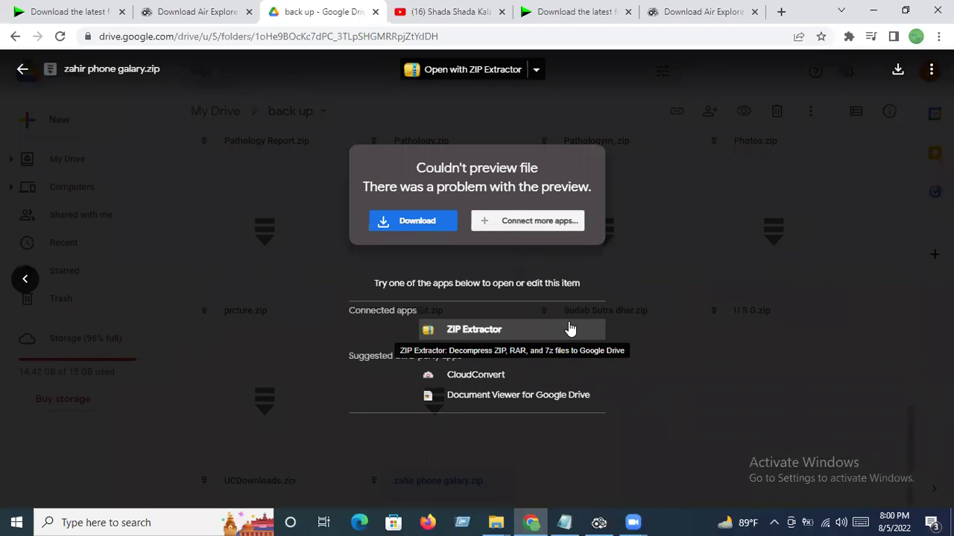
{"action": "left_click", "coordinate": [22, 70]}
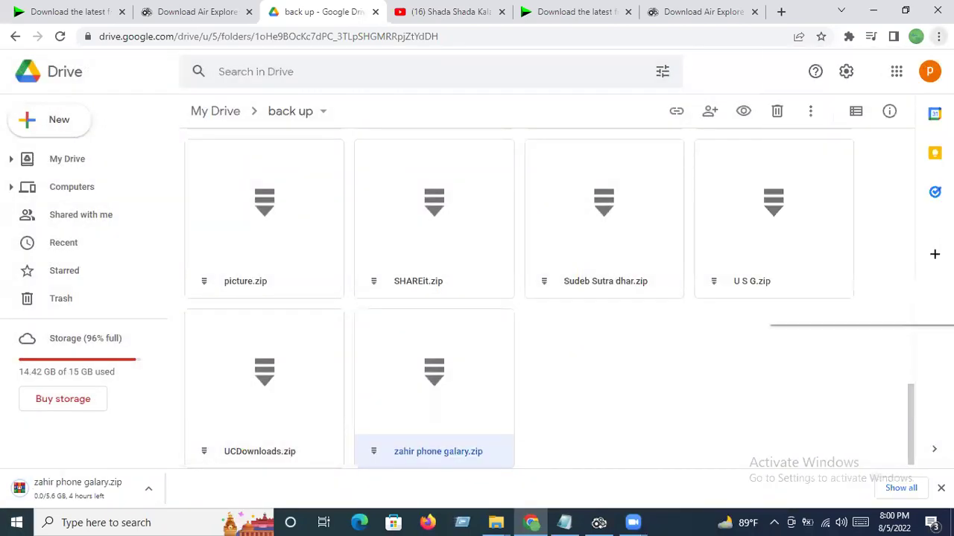
Step: Open Chrome's Downloads page and cancel the running phone gallery zip download
{"action": "left_click", "coordinate": [938, 35]}
{"action": "left_click", "coordinate": [812, 129]}
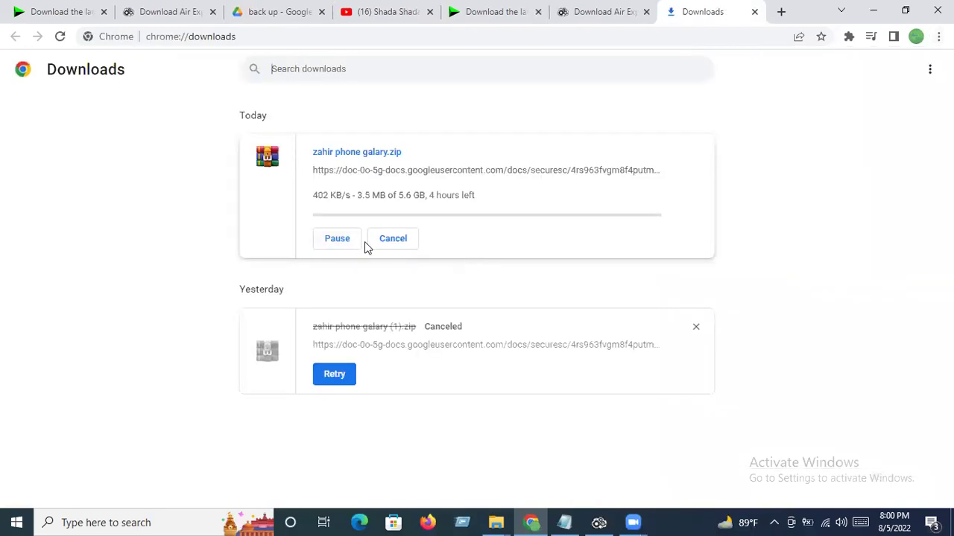
{"action": "left_click", "coordinate": [380, 240]}
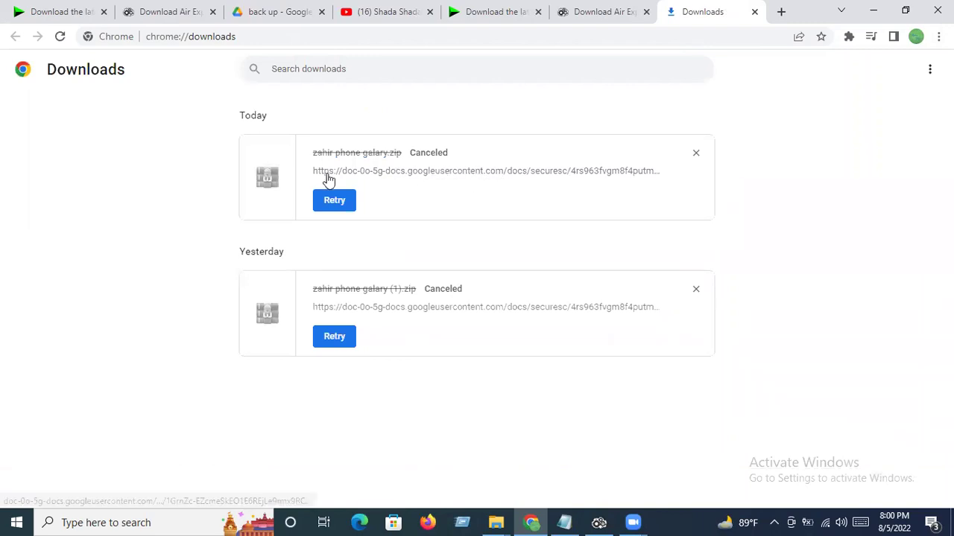
Step: Transfer the canceled phone gallery download listed under Today to IDM, and start it before canceling it
{"action": "right_click", "coordinate": [382, 170]}
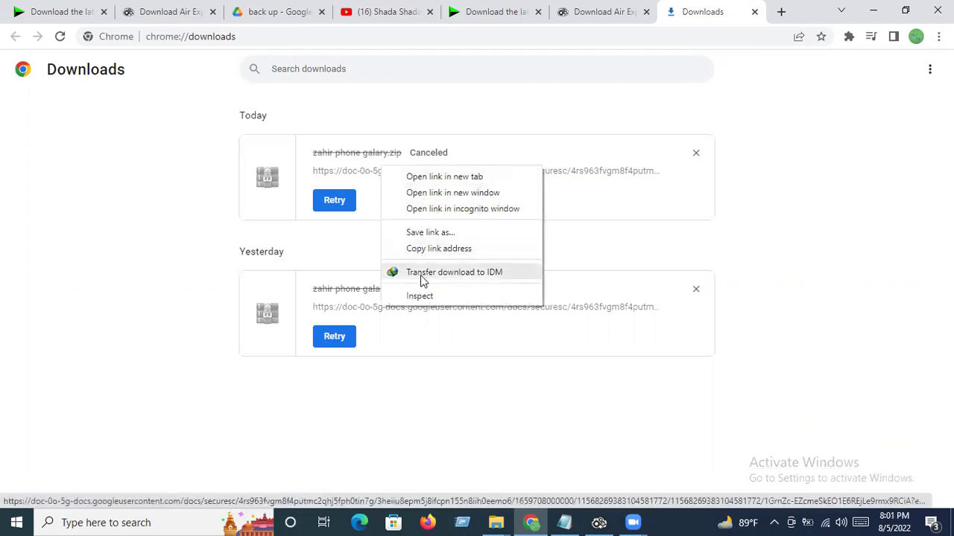
{"action": "left_click", "coordinate": [497, 273]}
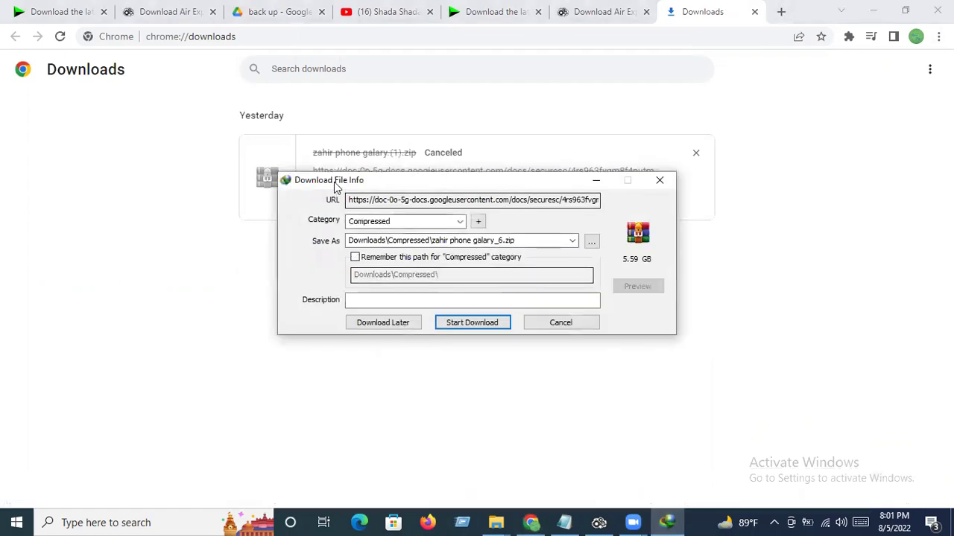
{"action": "left_click", "coordinate": [462, 328]}
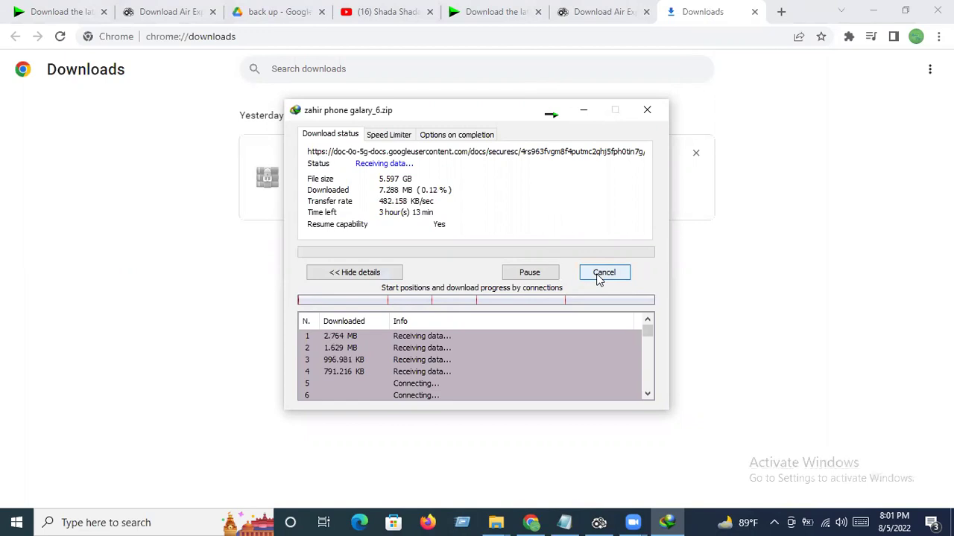
{"action": "left_click", "coordinate": [599, 273]}
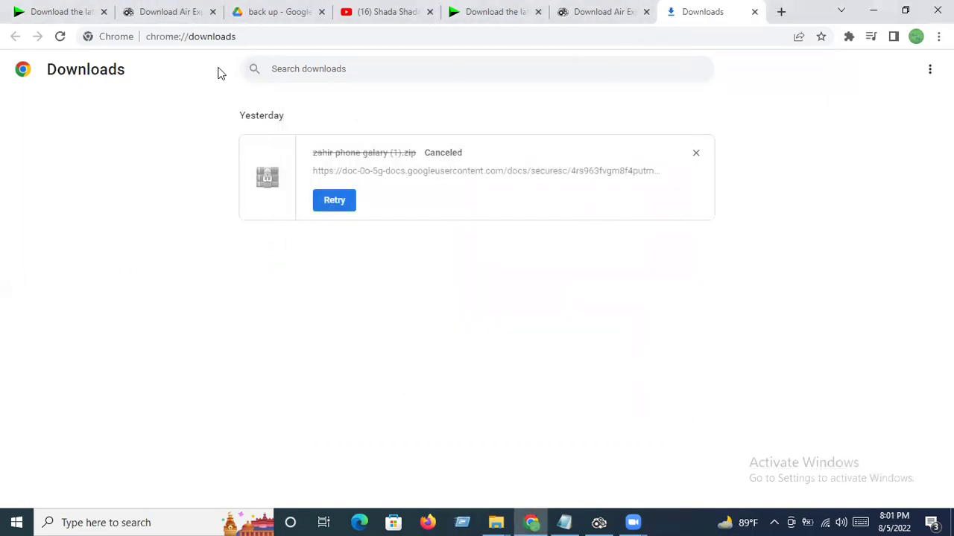
Step: Return to the Air Explorer download page and look at the Windows and Mac versions
{"action": "left_click", "coordinate": [157, 11]}
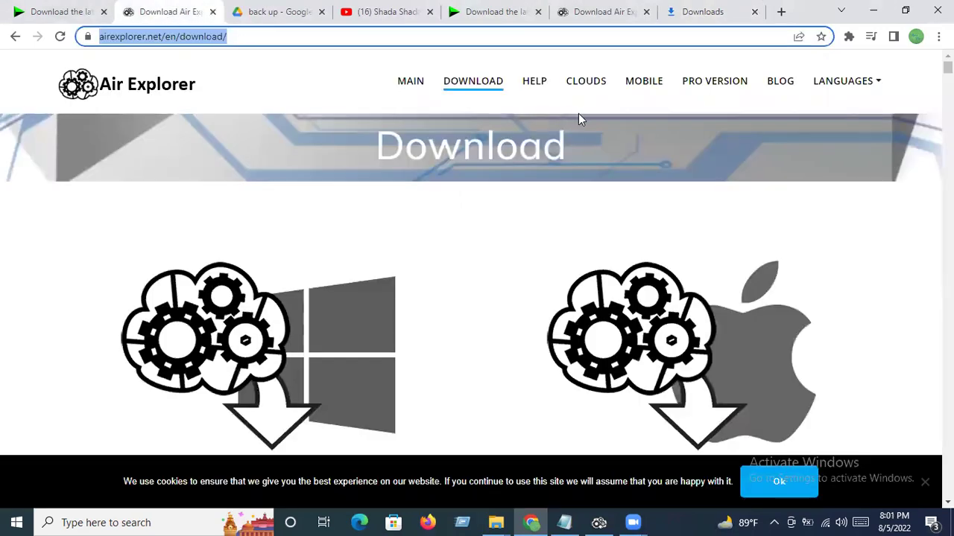
{"action": "scroll", "coordinate": [463, 360], "scroll_direction": "down", "scroll_amount": 3}
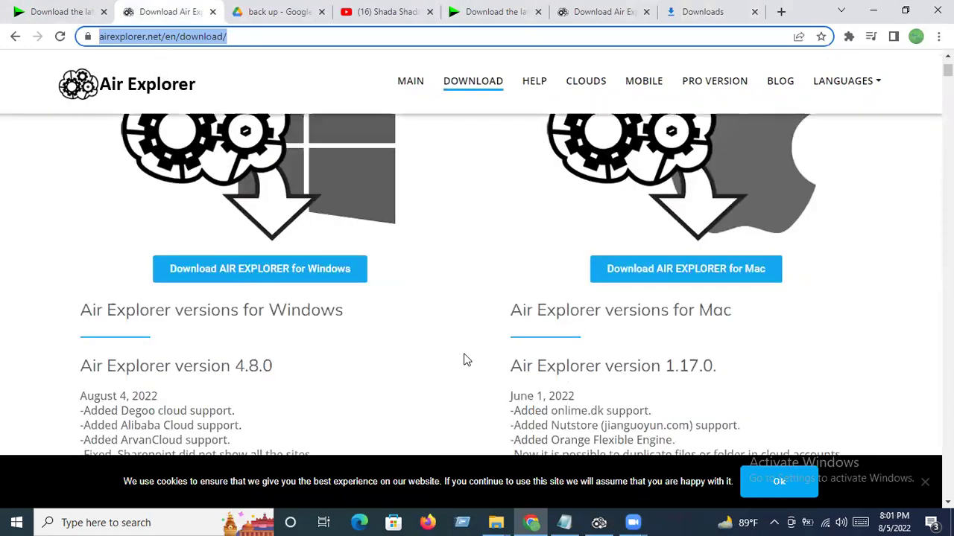
Step: Minimize Chrome, switch to Air Explorer and agree to upgrade to the new version
{"action": "left_click", "coordinate": [876, 9]}
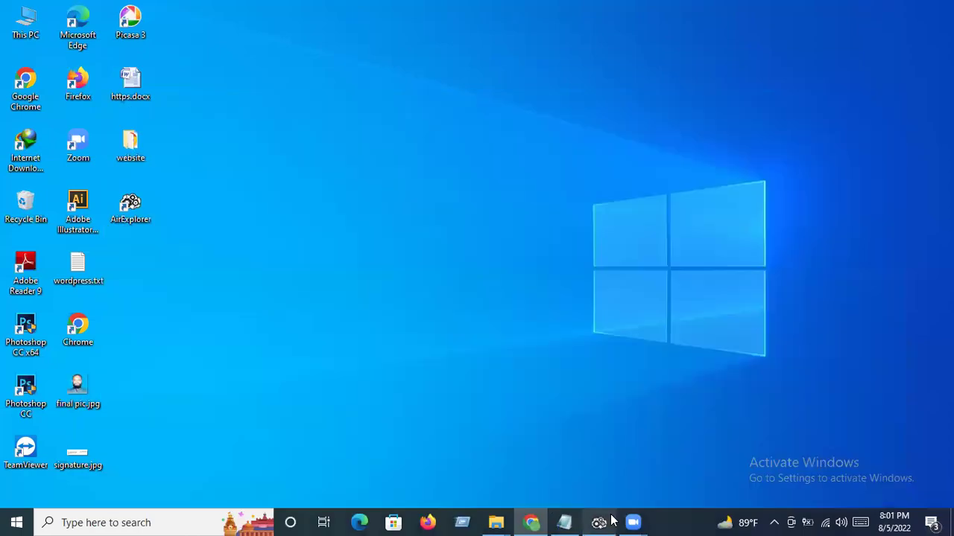
{"action": "left_click", "coordinate": [599, 522]}
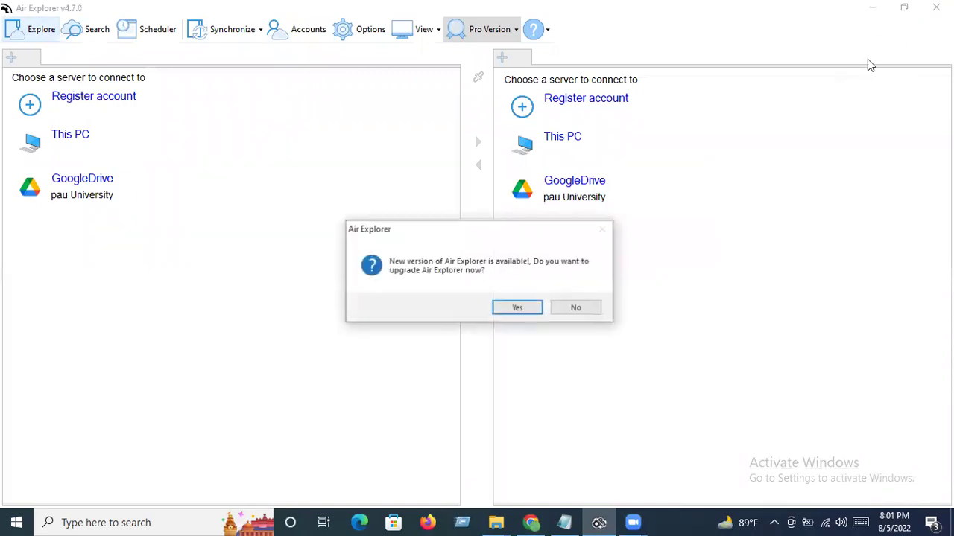
{"action": "left_click", "coordinate": [506, 314]}
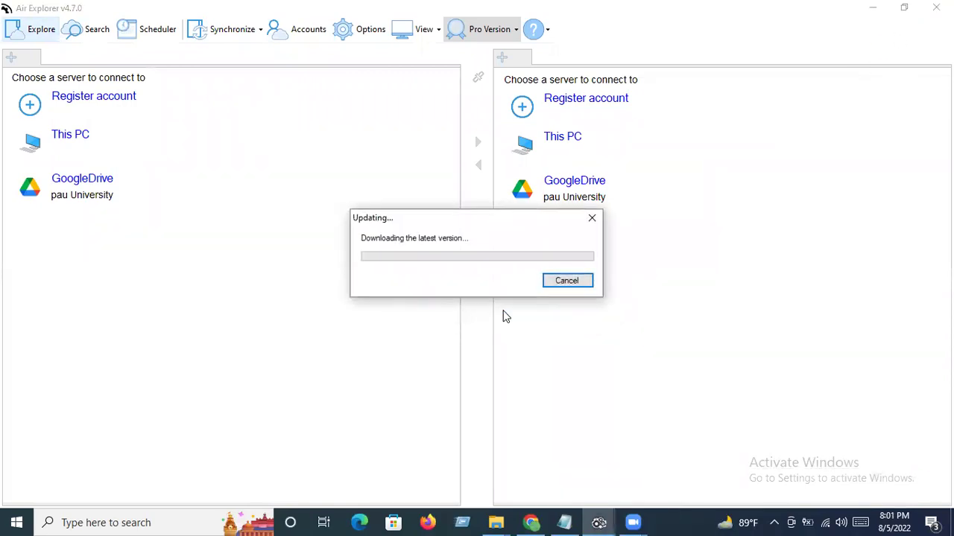
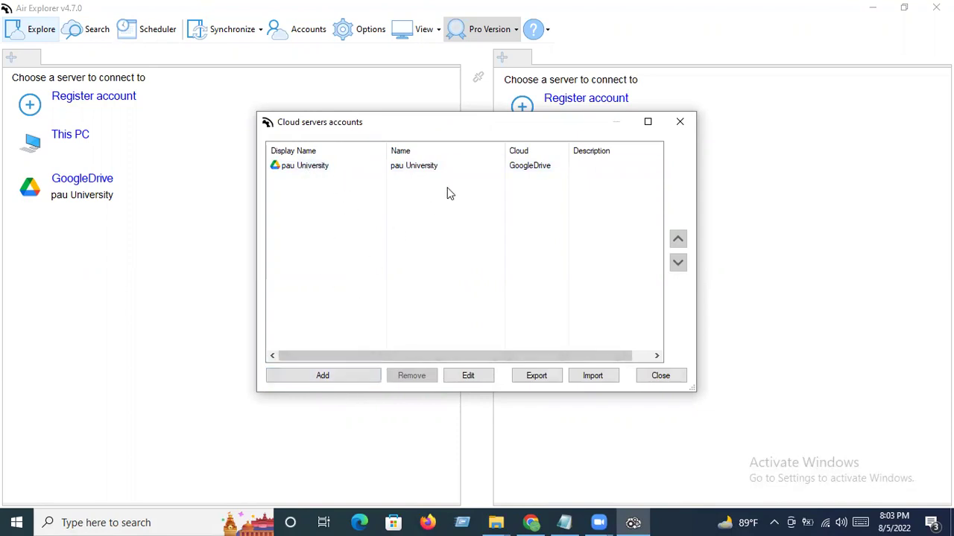
Step: Remove the registered GoogleDrive account from the cloud servers accounts
{"action": "left_click", "coordinate": [318, 165]}
{"action": "left_click", "coordinate": [411, 376]}
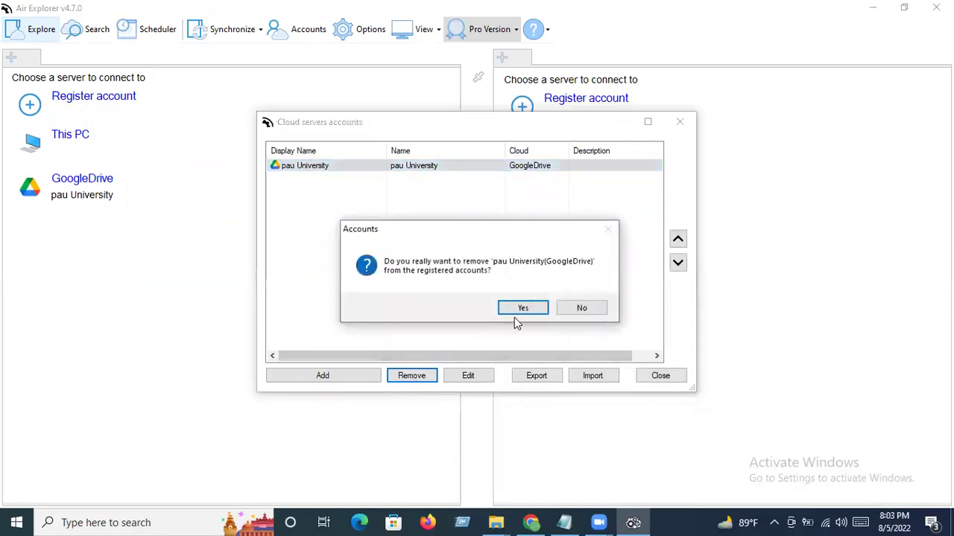
{"action": "left_click", "coordinate": [514, 316]}
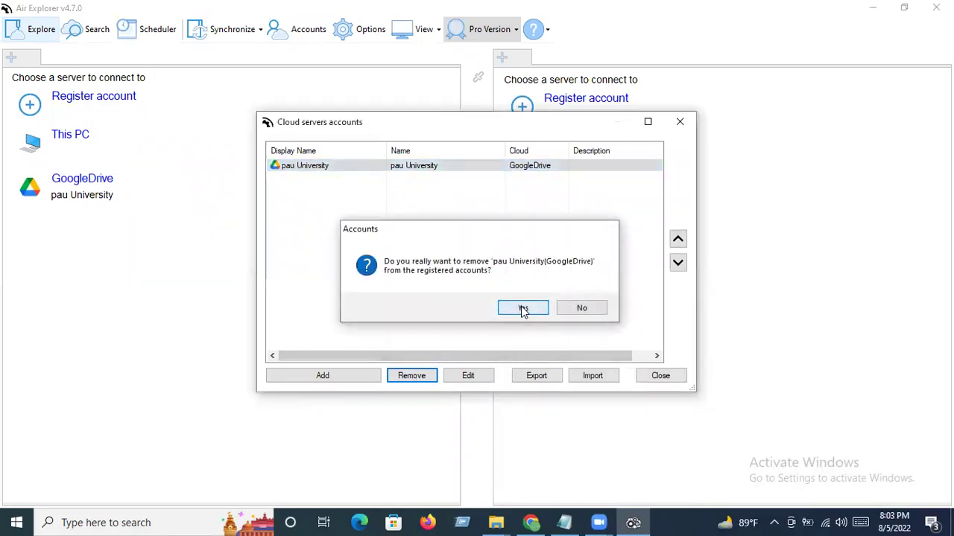
Step: Add a GoogleDrive account by authorizing Air Explorer with the signed-in Google account, and close the browser page
{"action": "left_click", "coordinate": [333, 377]}
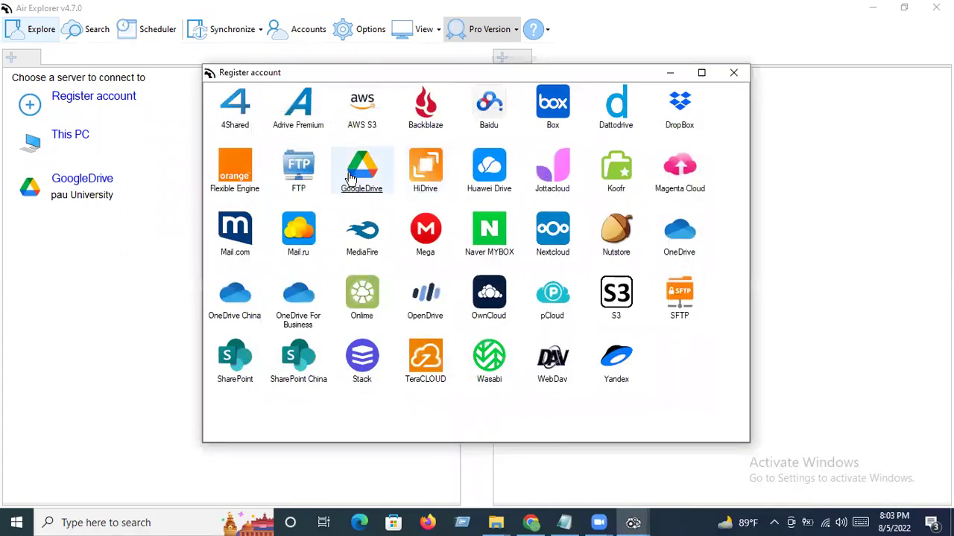
{"action": "left_click", "coordinate": [356, 173]}
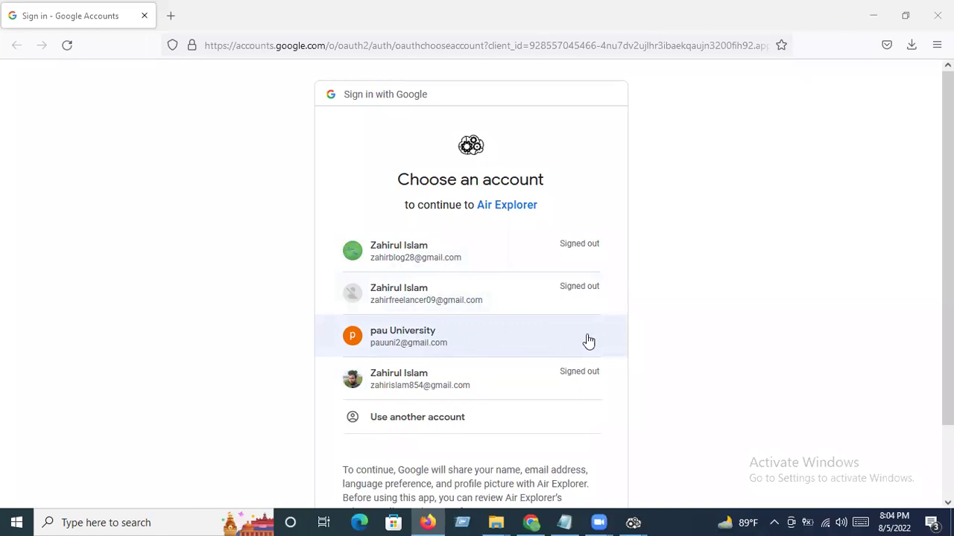
{"action": "left_click", "coordinate": [378, 340]}
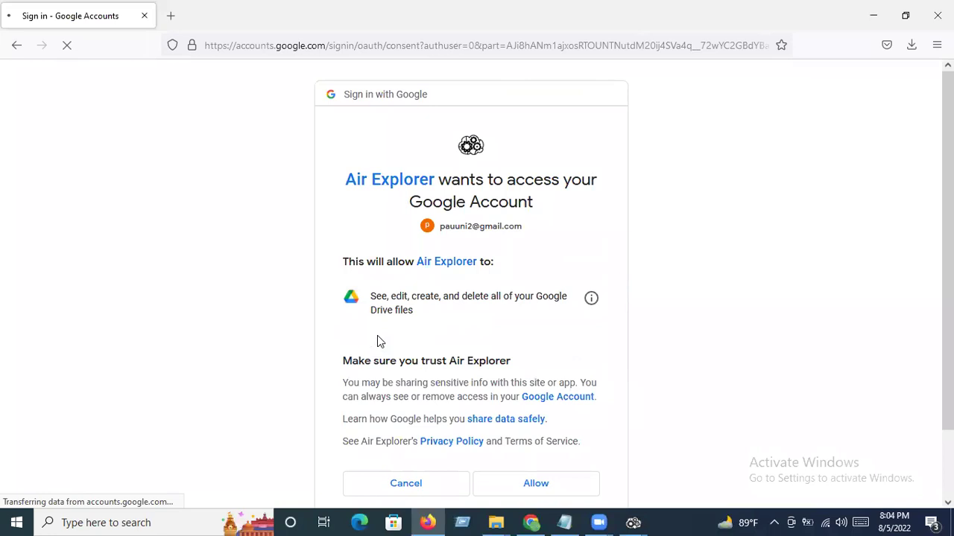
{"action": "left_click", "coordinate": [528, 488]}
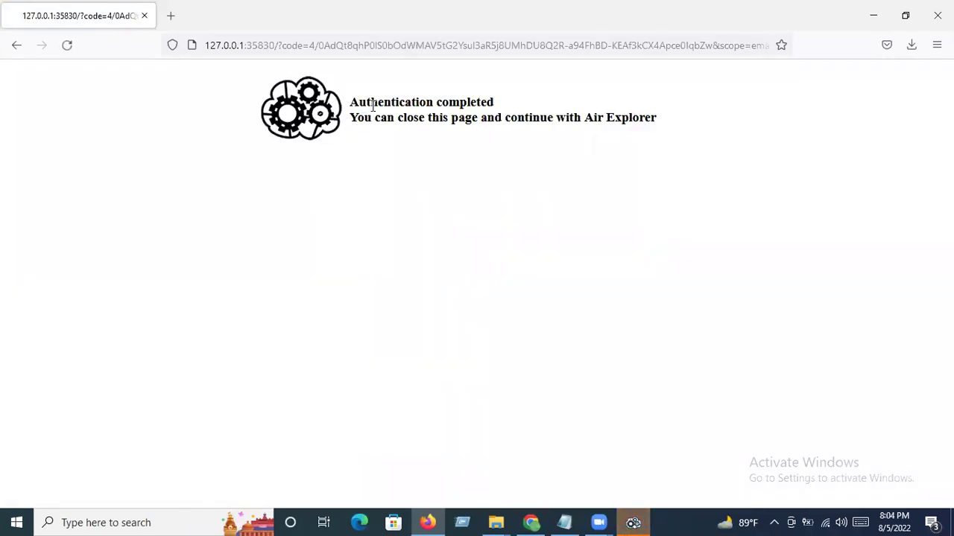
{"action": "left_click", "coordinate": [146, 17]}
Step: Close the accounts dialog and restart Air Explorer from the desktop
{"action": "left_click", "coordinate": [679, 121]}
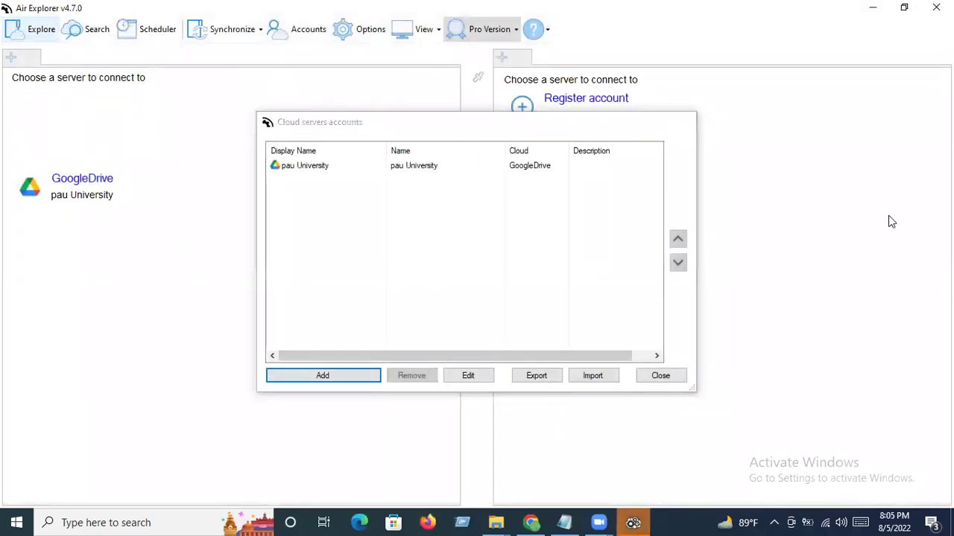
{"action": "left_click", "coordinate": [936, 7]}
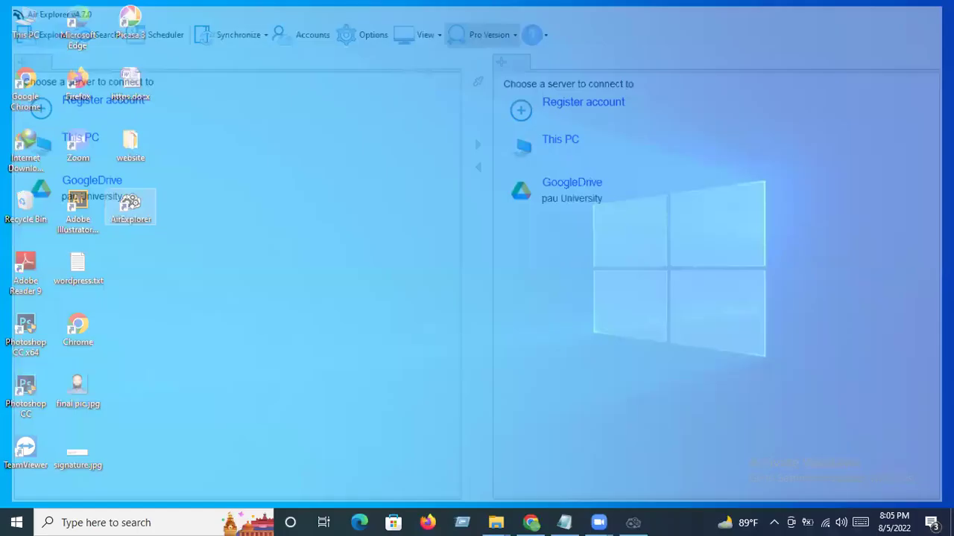
{"action": "left_click", "coordinate": [129, 201]}
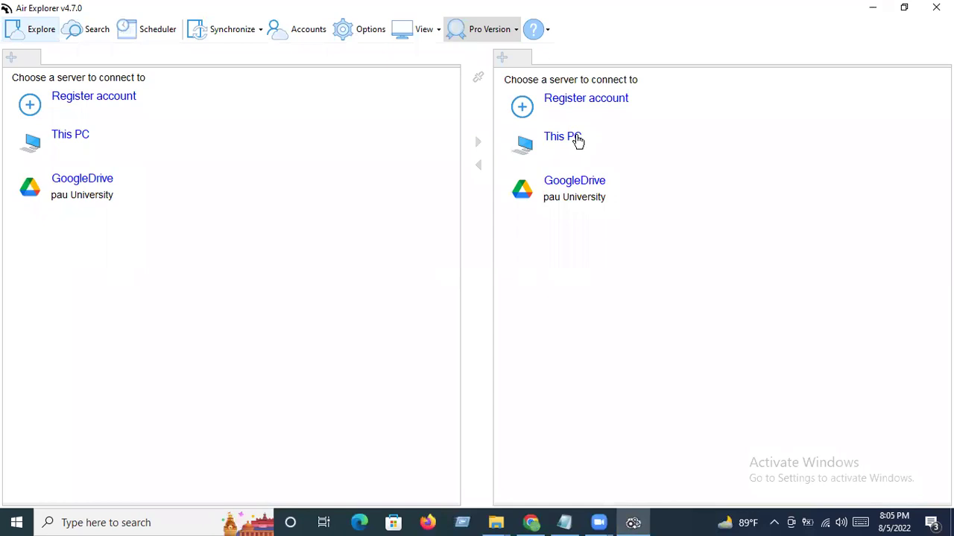
Step: Connect the first pane to This PC and list the computer's drives
{"action": "left_click", "coordinate": [75, 142]}
{"action": "left_click", "coordinate": [34, 147]}
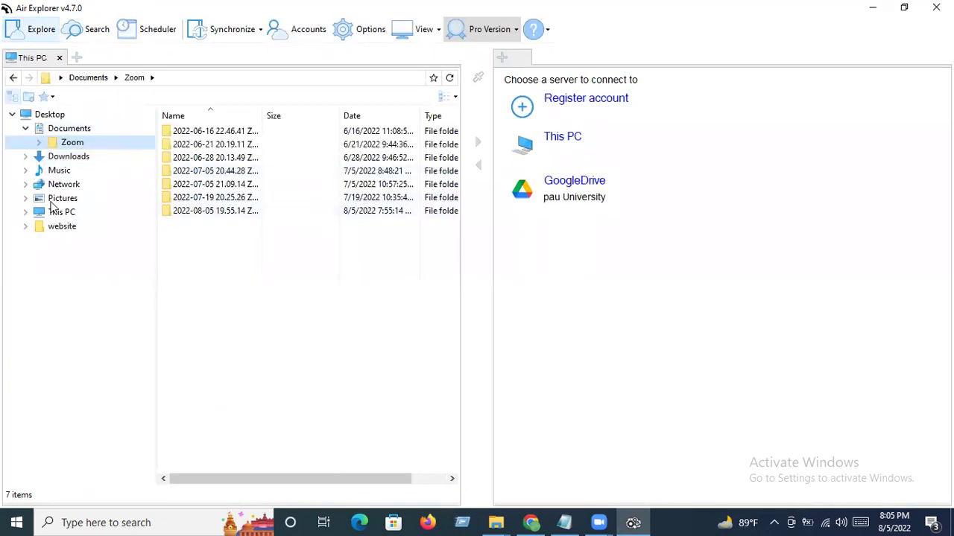
{"action": "left_click", "coordinate": [63, 213]}
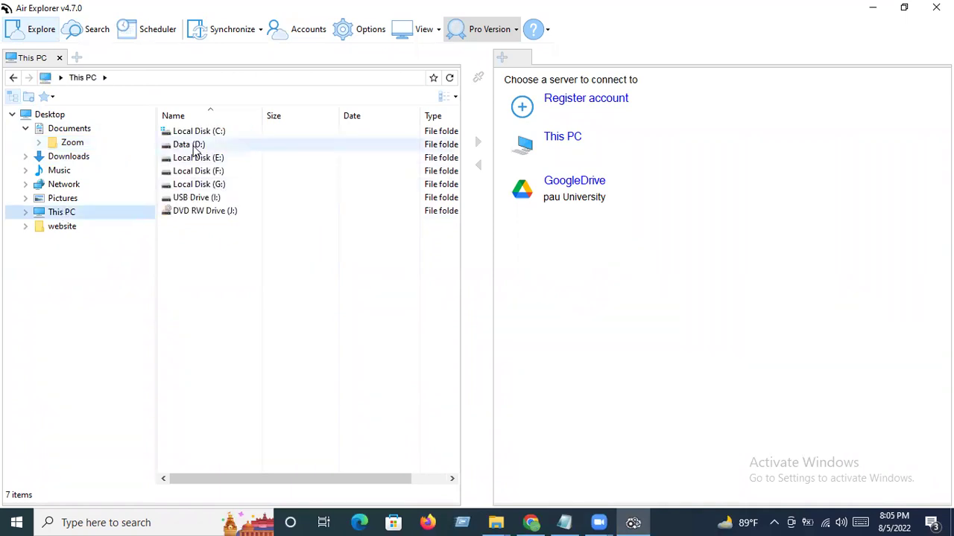
Step: Open the Data (D:) drive in the first pane, and the connected GoogleDrive account's back up folder in the second pane
{"action": "double_click", "coordinate": [197, 146]}
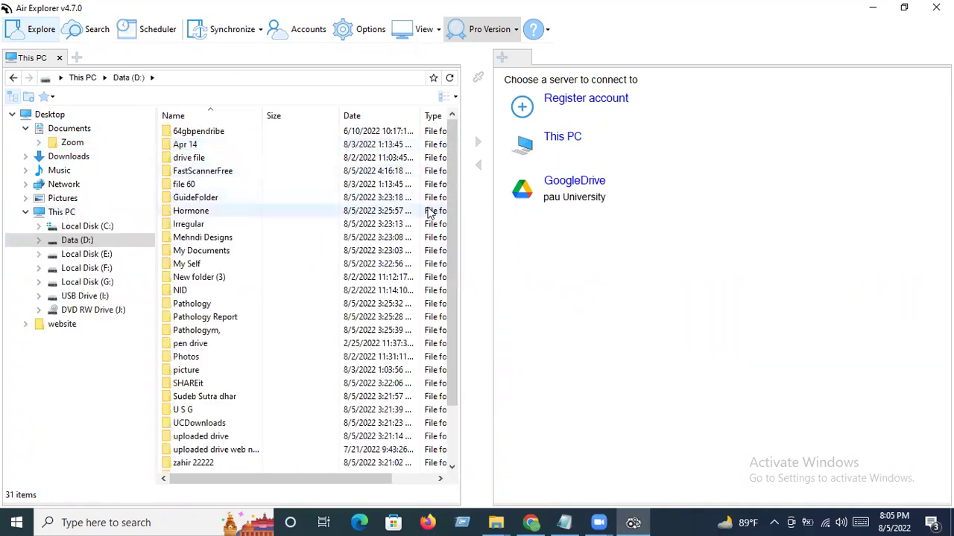
{"action": "left_click_drag", "start_coordinate": [451, 146], "coordinate": [457, 401]}
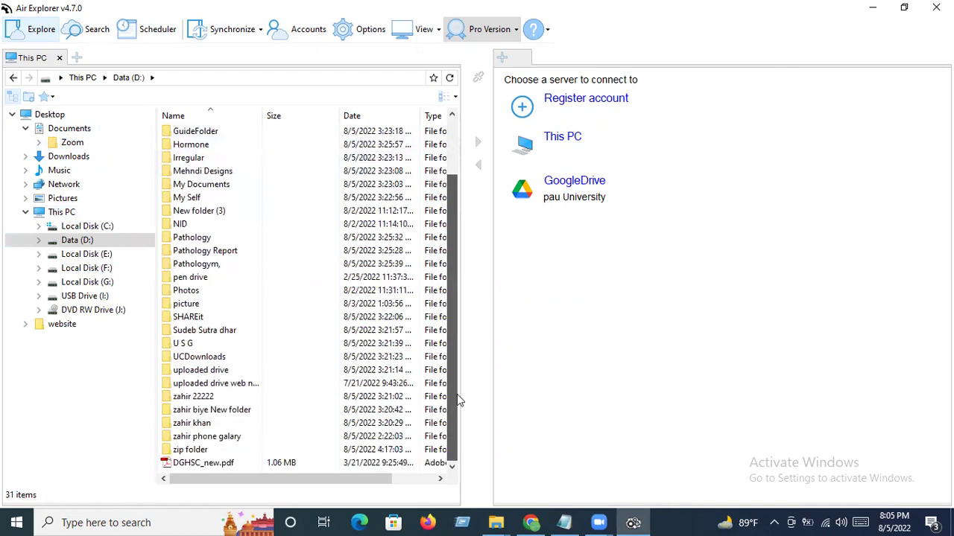
{"action": "left_click", "coordinate": [574, 188]}
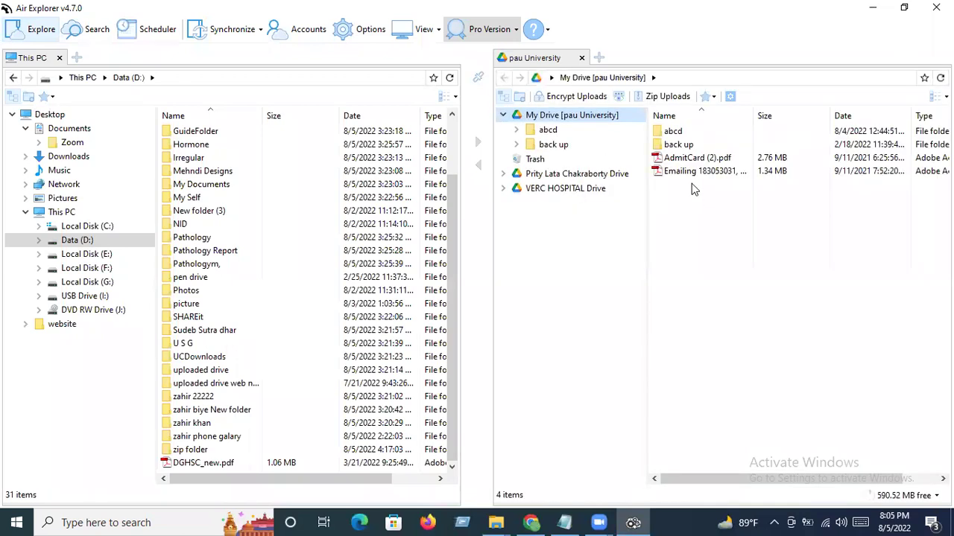
{"action": "double_click", "coordinate": [678, 144]}
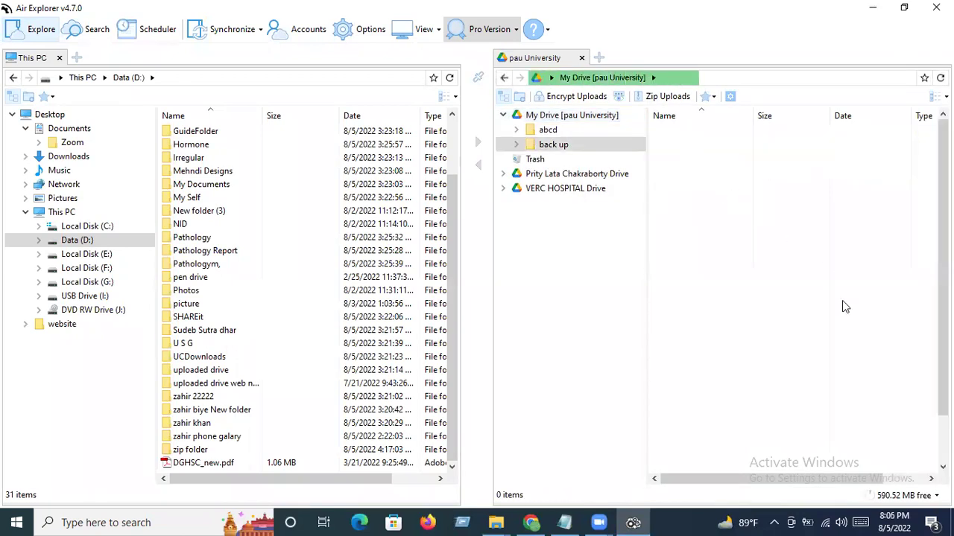
{"action": "scroll", "coordinate": [876, 328], "scroll_direction": "down", "scroll_amount": 2}
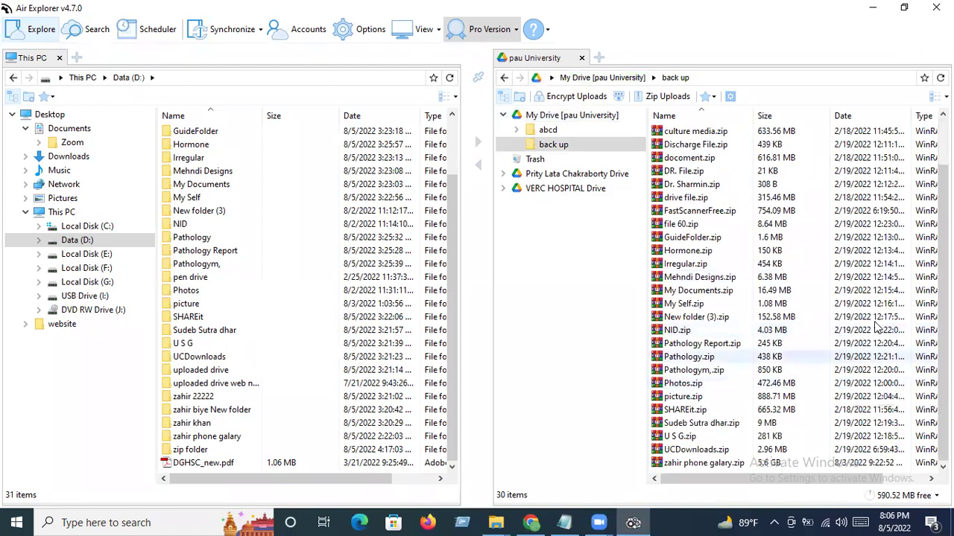
{"action": "scroll", "coordinate": [943, 298], "scroll_direction": "up", "scroll_amount": 2}
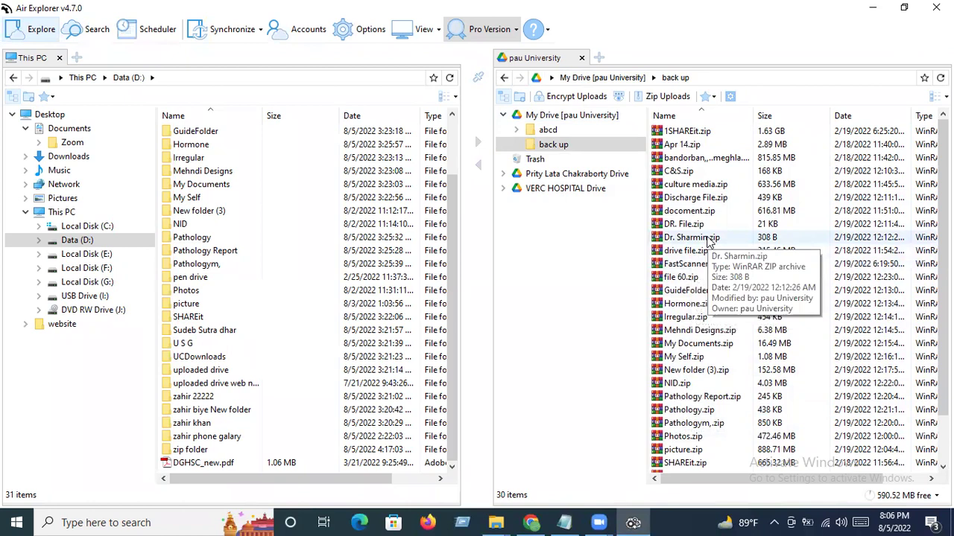
Step: Download the 308 B zip archive and DR. File.zip from the Google Drive back up folder to the Data (D:) drive
{"action": "left_click_drag", "start_coordinate": [707, 238], "coordinate": [209, 457]}
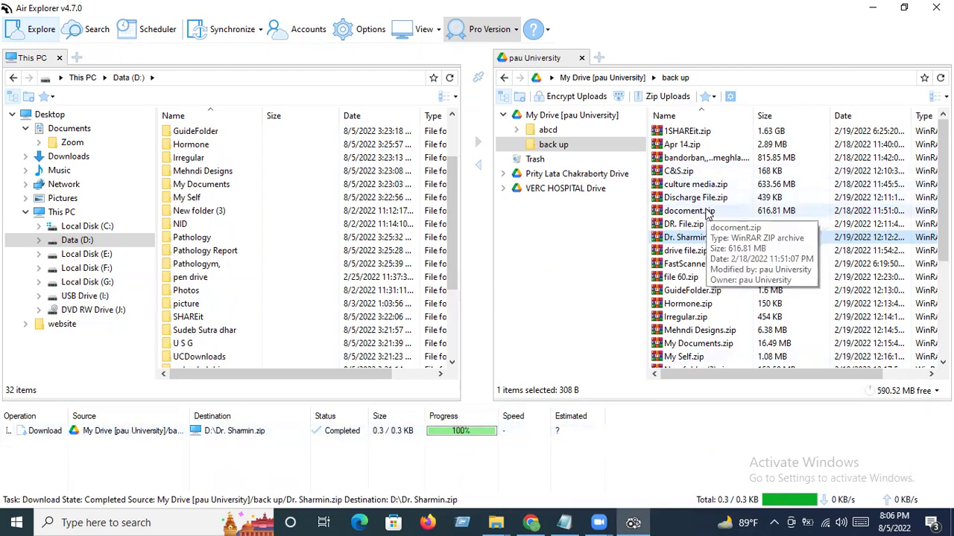
{"action": "left_click_drag", "start_coordinate": [699, 225], "coordinate": [237, 356]}
{"action": "scroll", "coordinate": [450, 223], "scroll_direction": "down", "scroll_amount": 3}
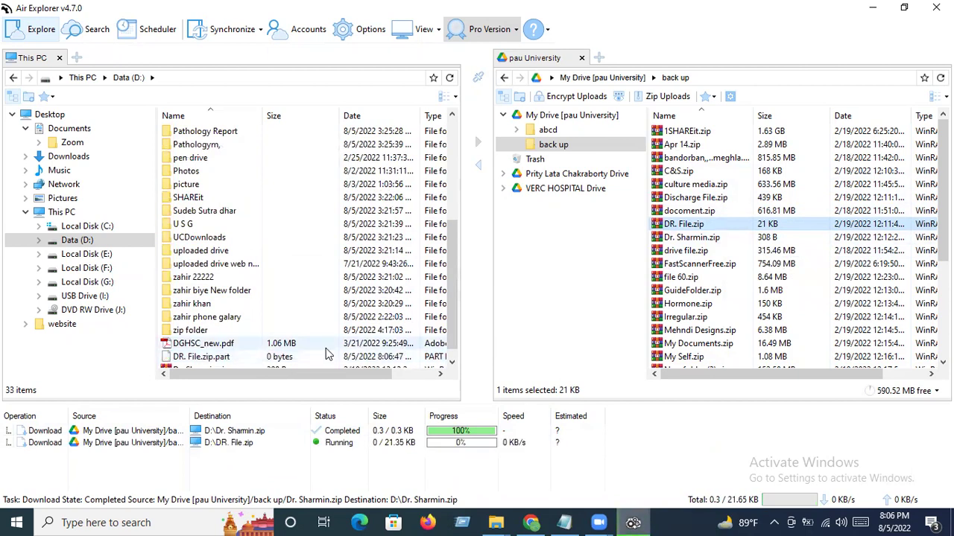